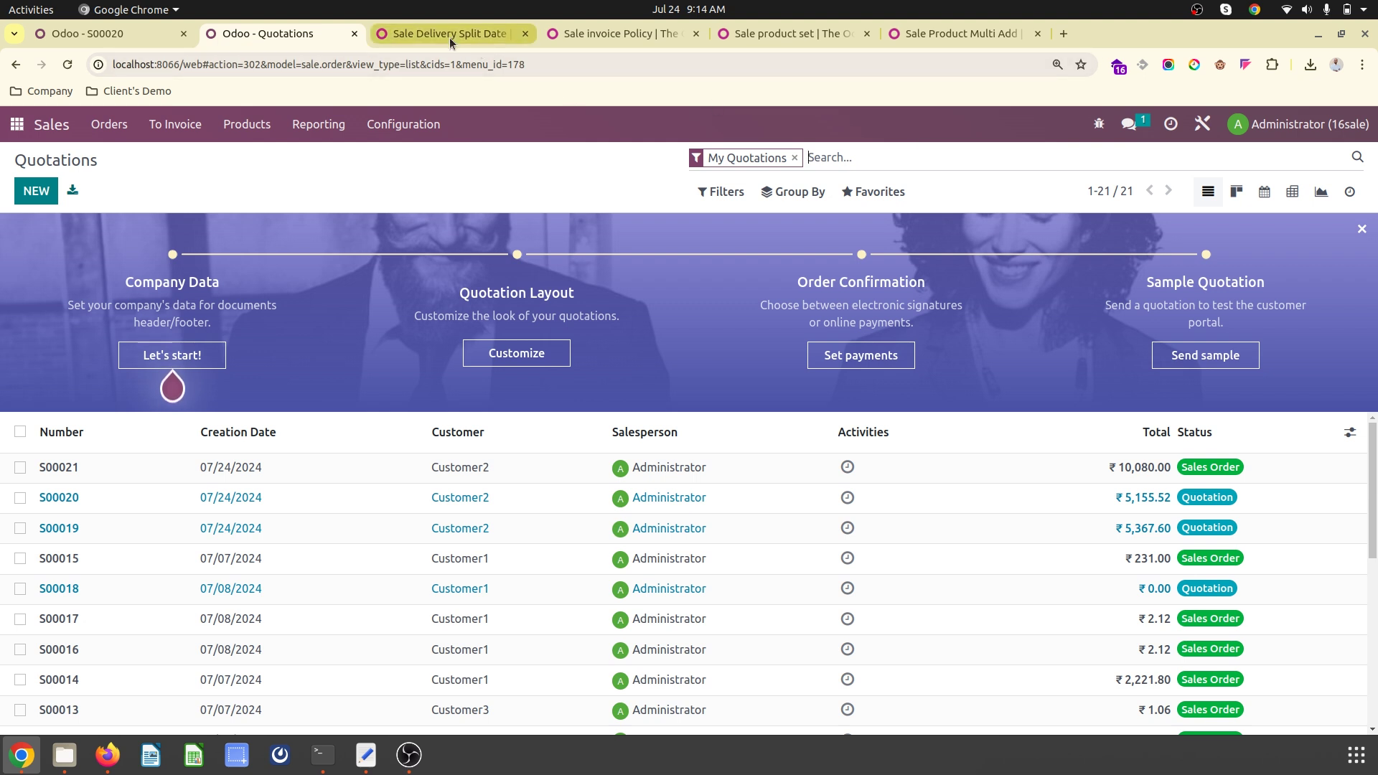
View the OCA module pages for Sale Delivery Split Date, Sale Invoice Policy, Sale Product Set and Sale Product Multi Add
mouse_move(450, 38)
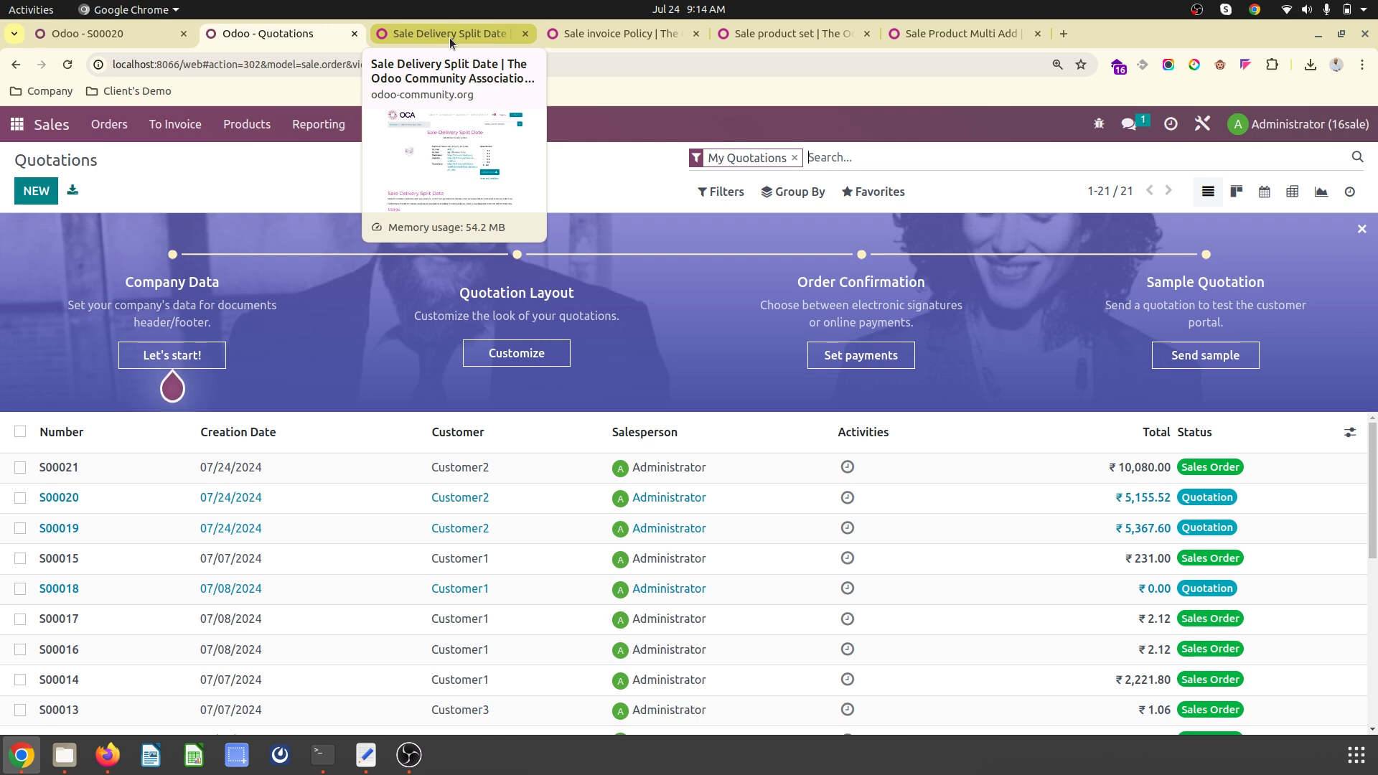
left_click(450, 37)
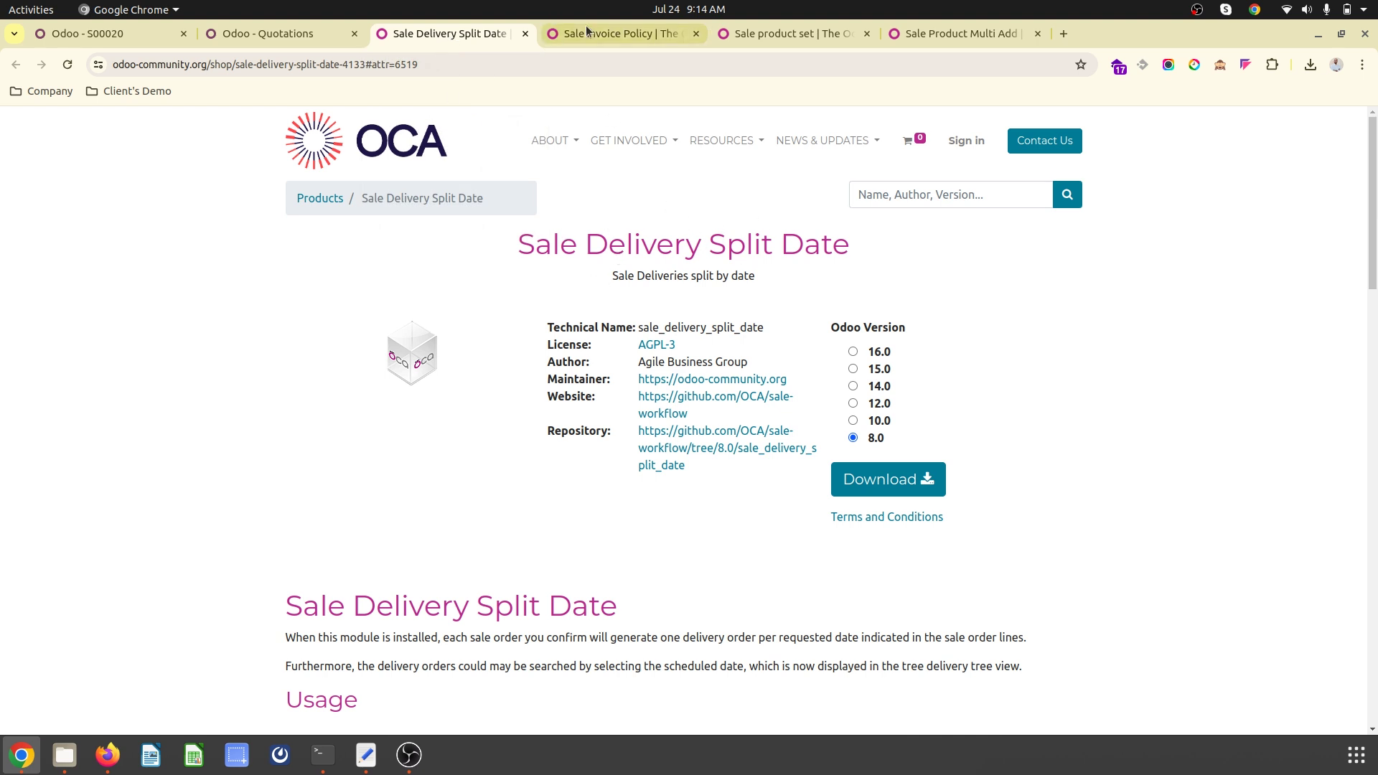
left_click(606, 34)
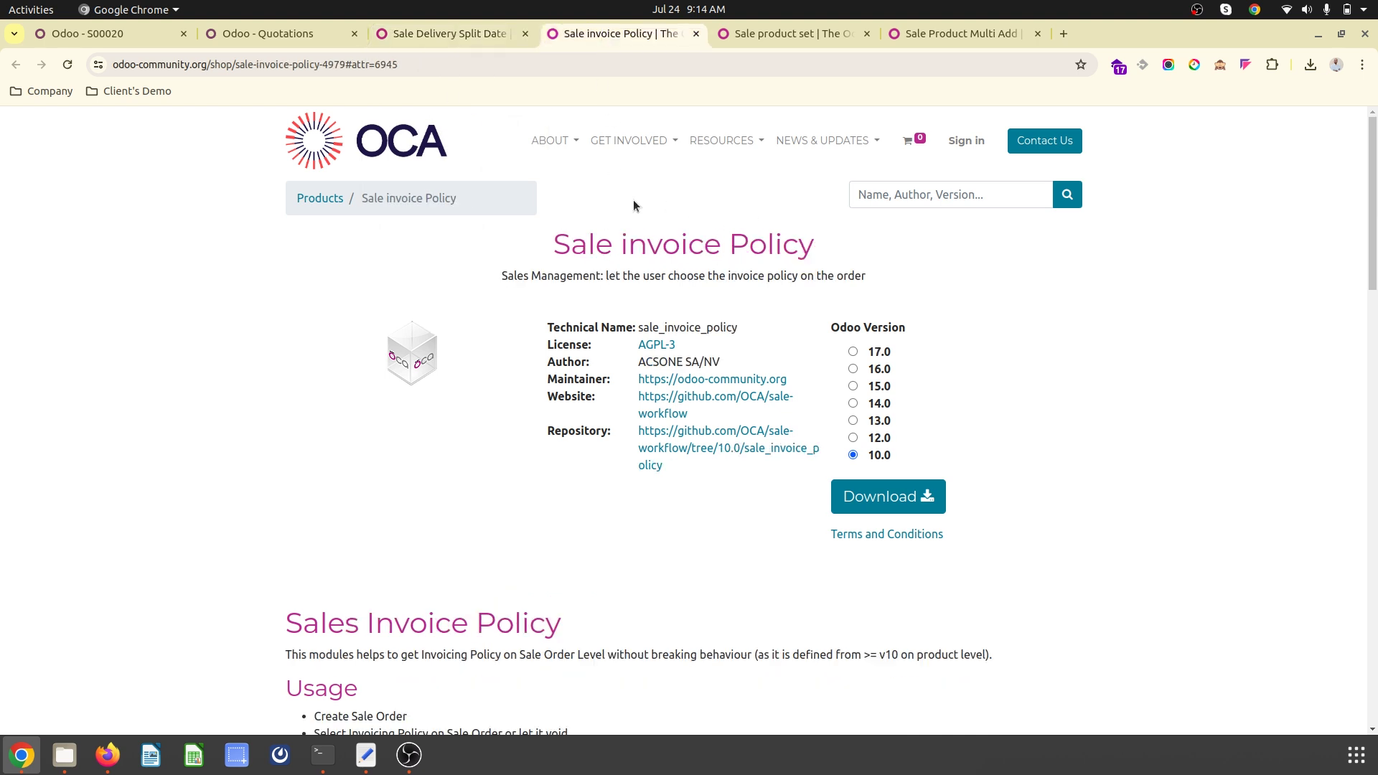
left_click(785, 35)
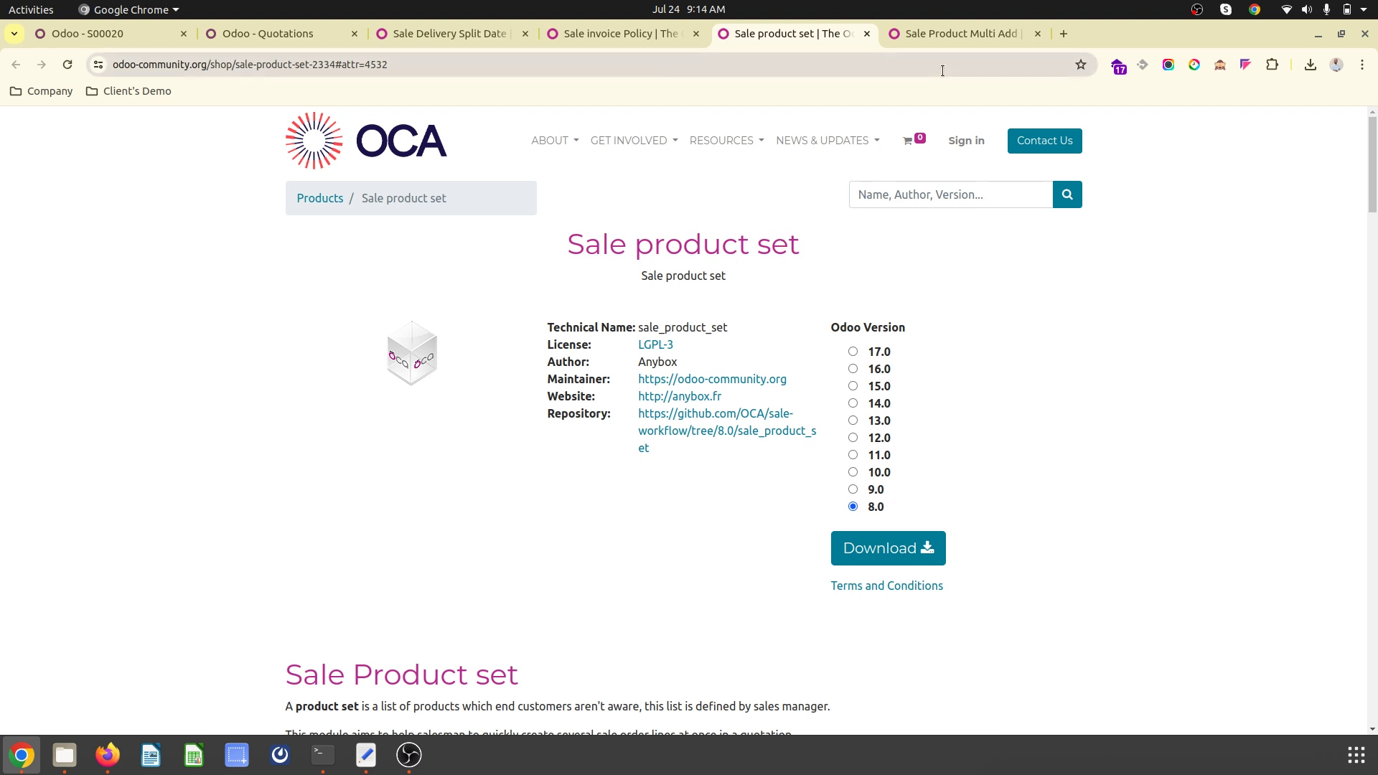
left_click(950, 36)
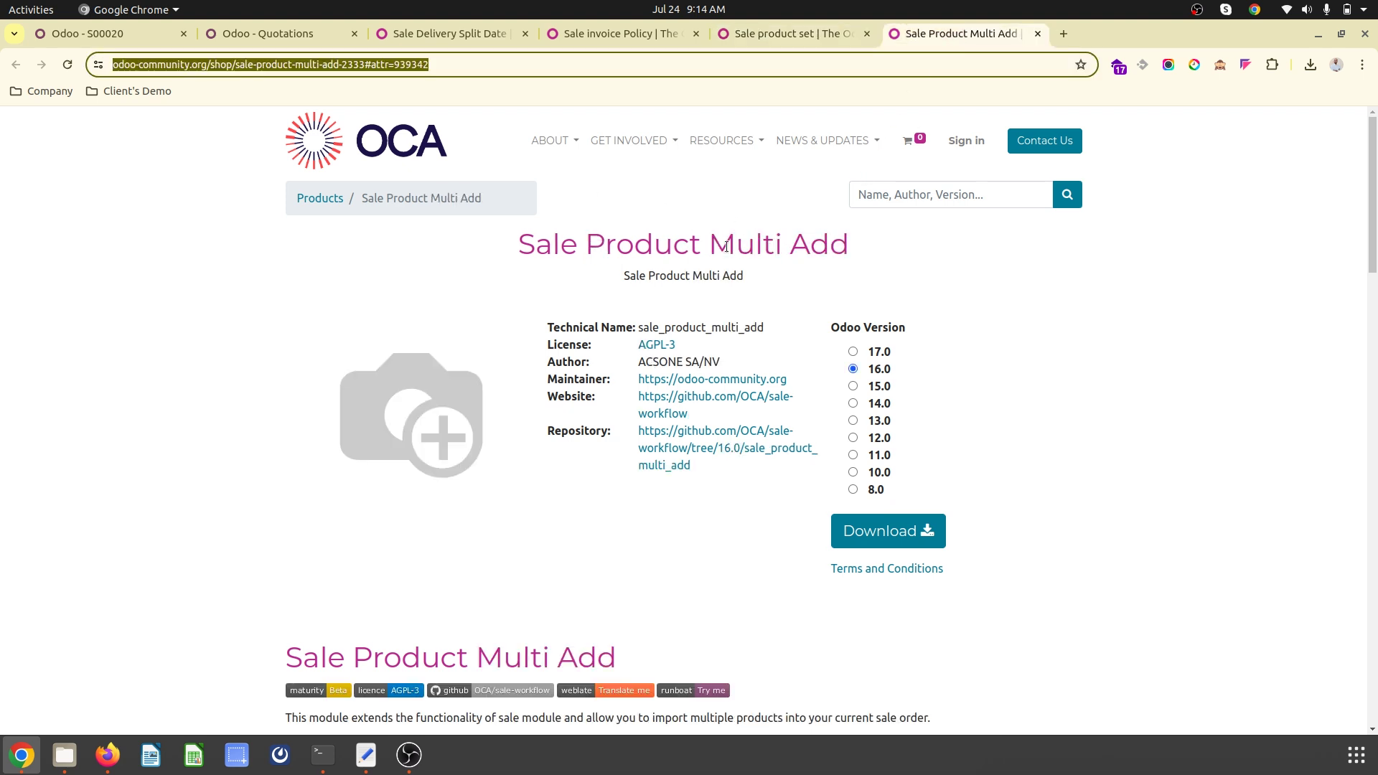
Return to the Odoo quotations list and briefly look at quotation S00020
left_click(298, 36)
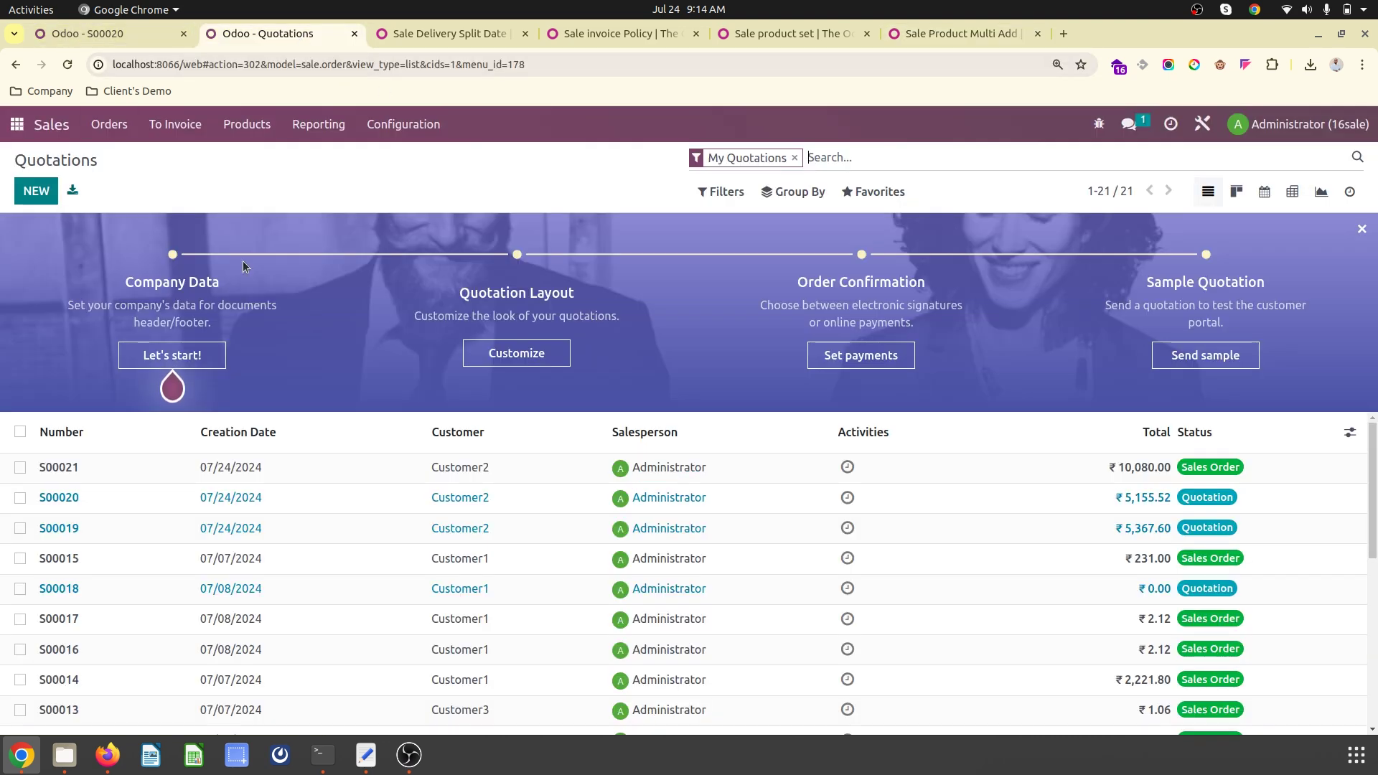
left_click(301, 497)
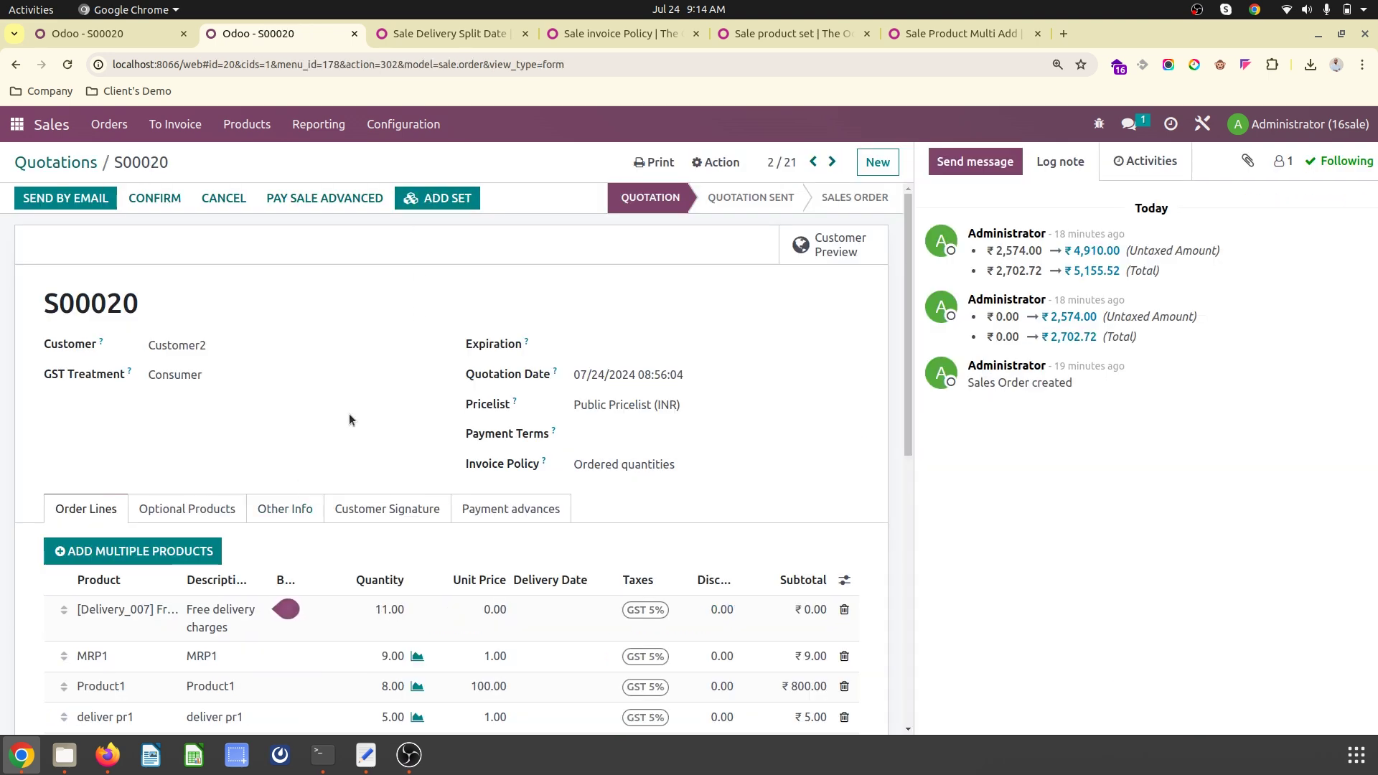
left_click(76, 164)
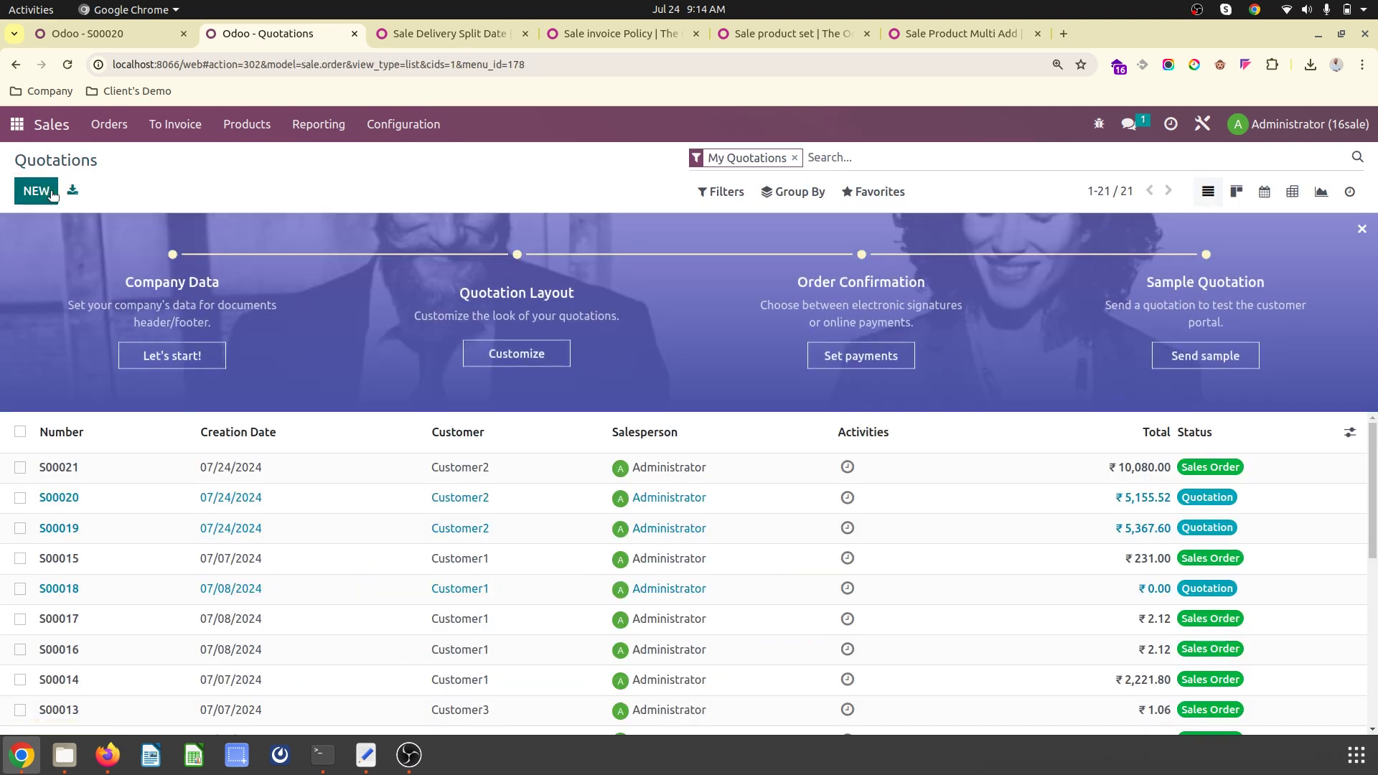
Start a blank quotation and review the invoice policy choices without changing them
left_click(37, 197)
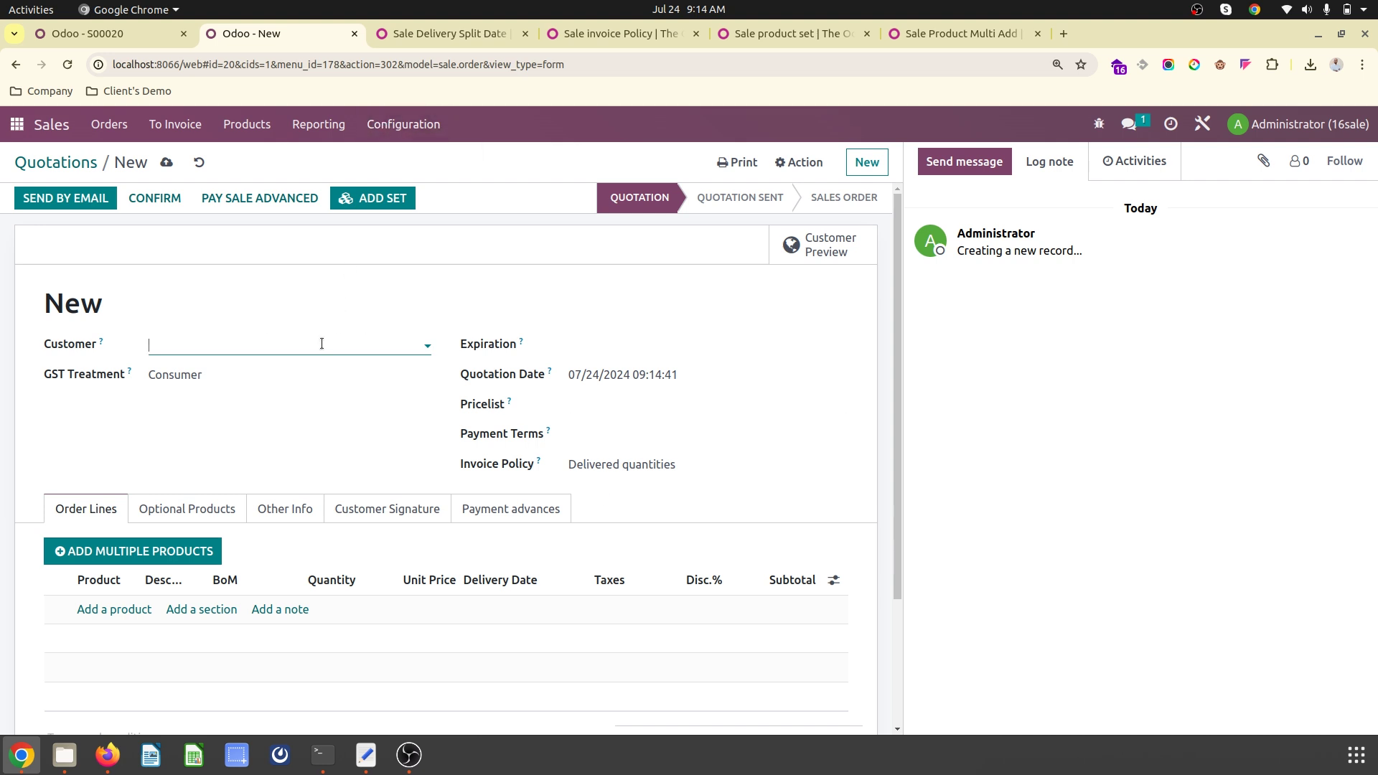
left_click(604, 471)
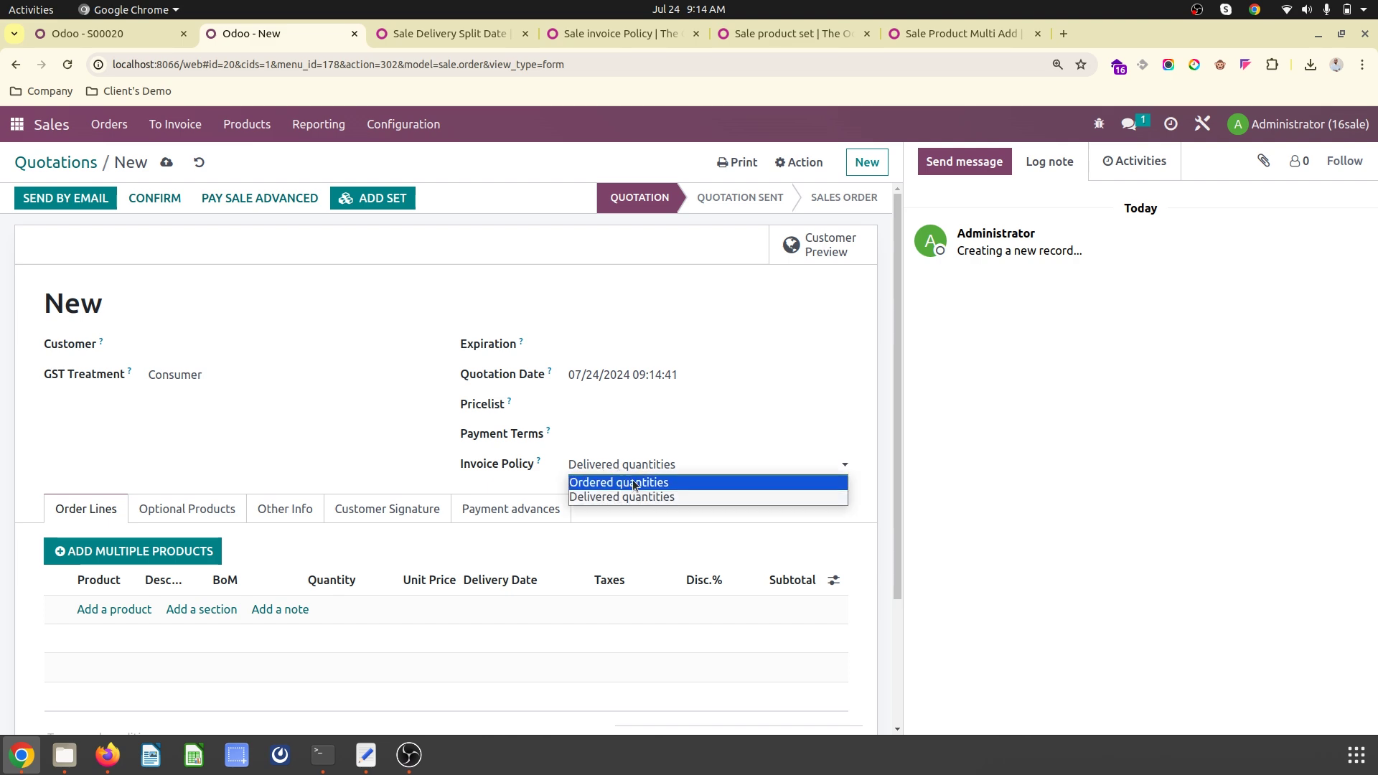
left_click(493, 468)
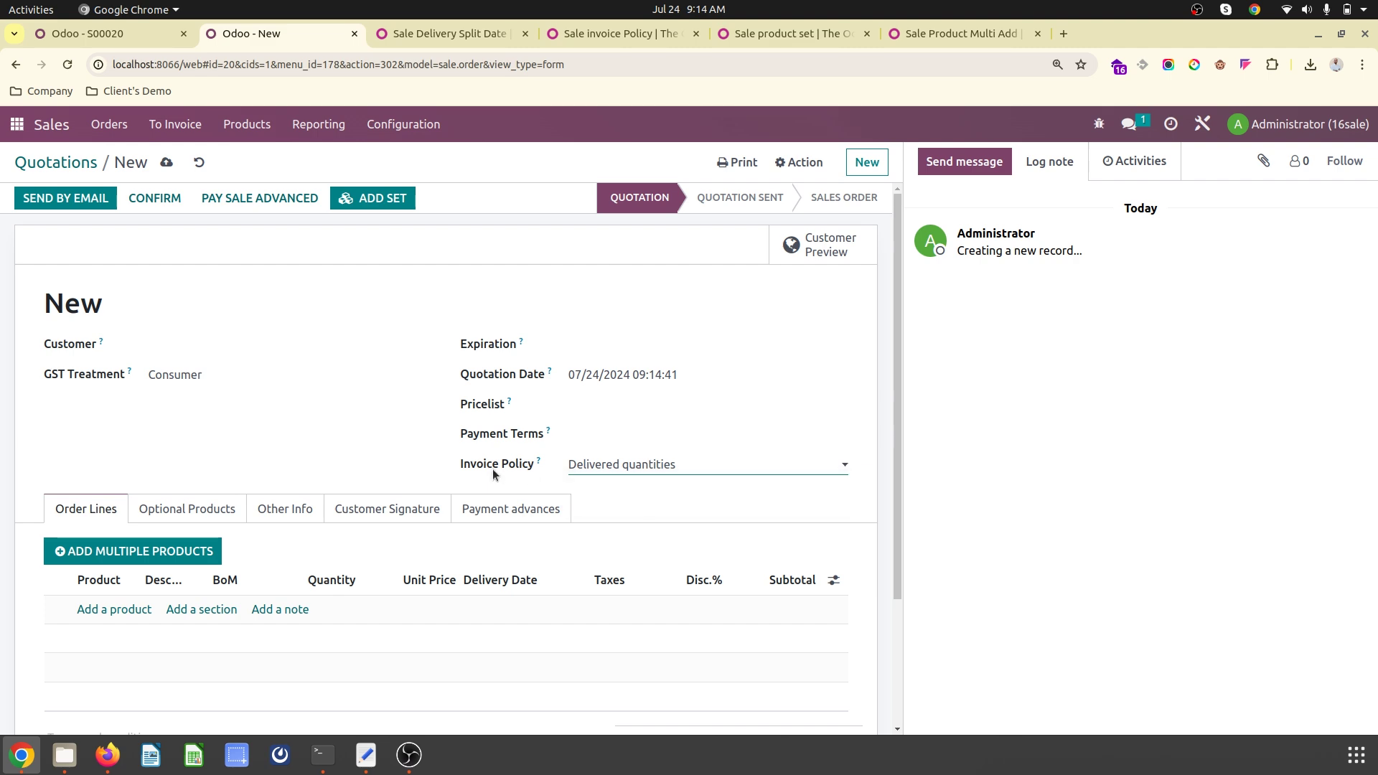
Look over the order-related options in the Sales settings, then go back to quotations
left_click(416, 133)
left_click(408, 151)
scroll(533, 481, "down", 15)
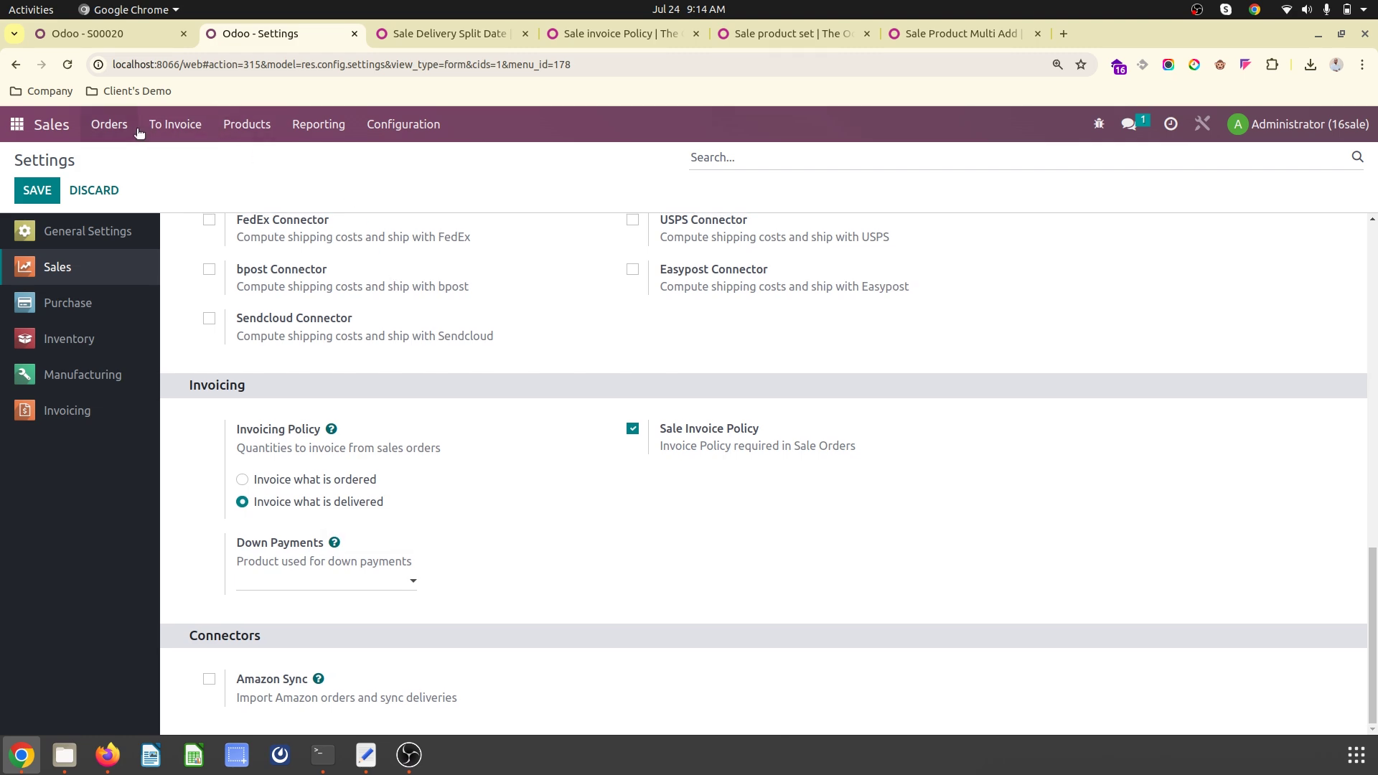
left_click(100, 124)
left_click(115, 152)
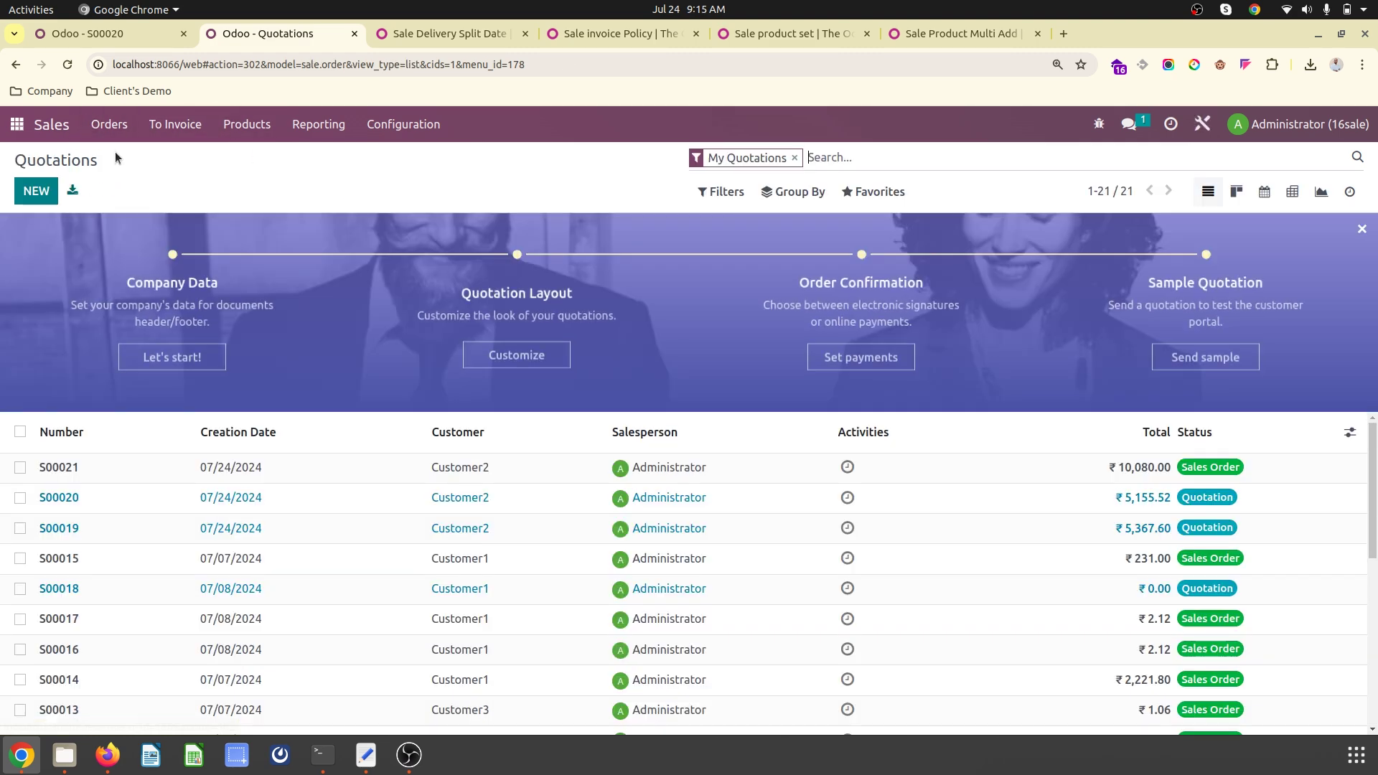
Start a new quotation for Customer1 with invoice policy set to Ordered quantities
left_click(27, 193)
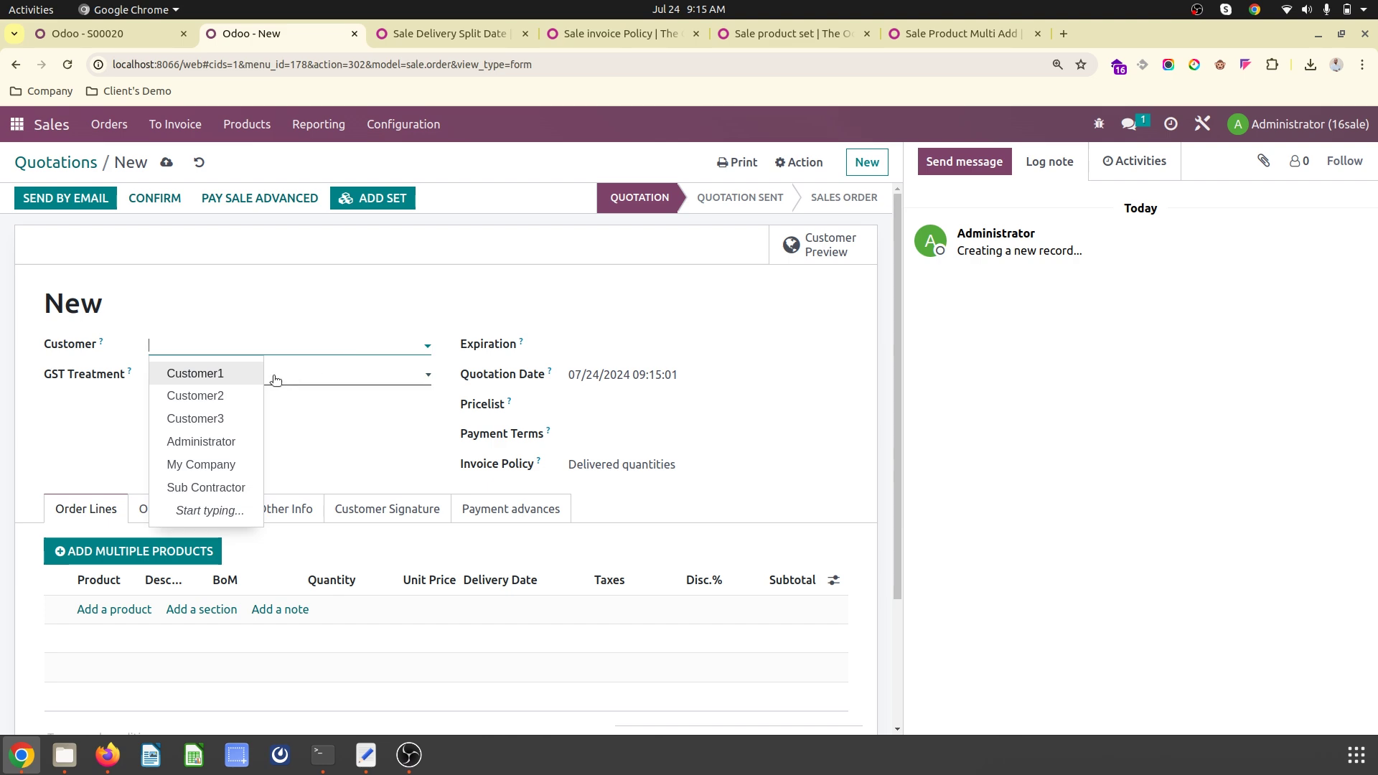
left_click(646, 464)
left_click(613, 483)
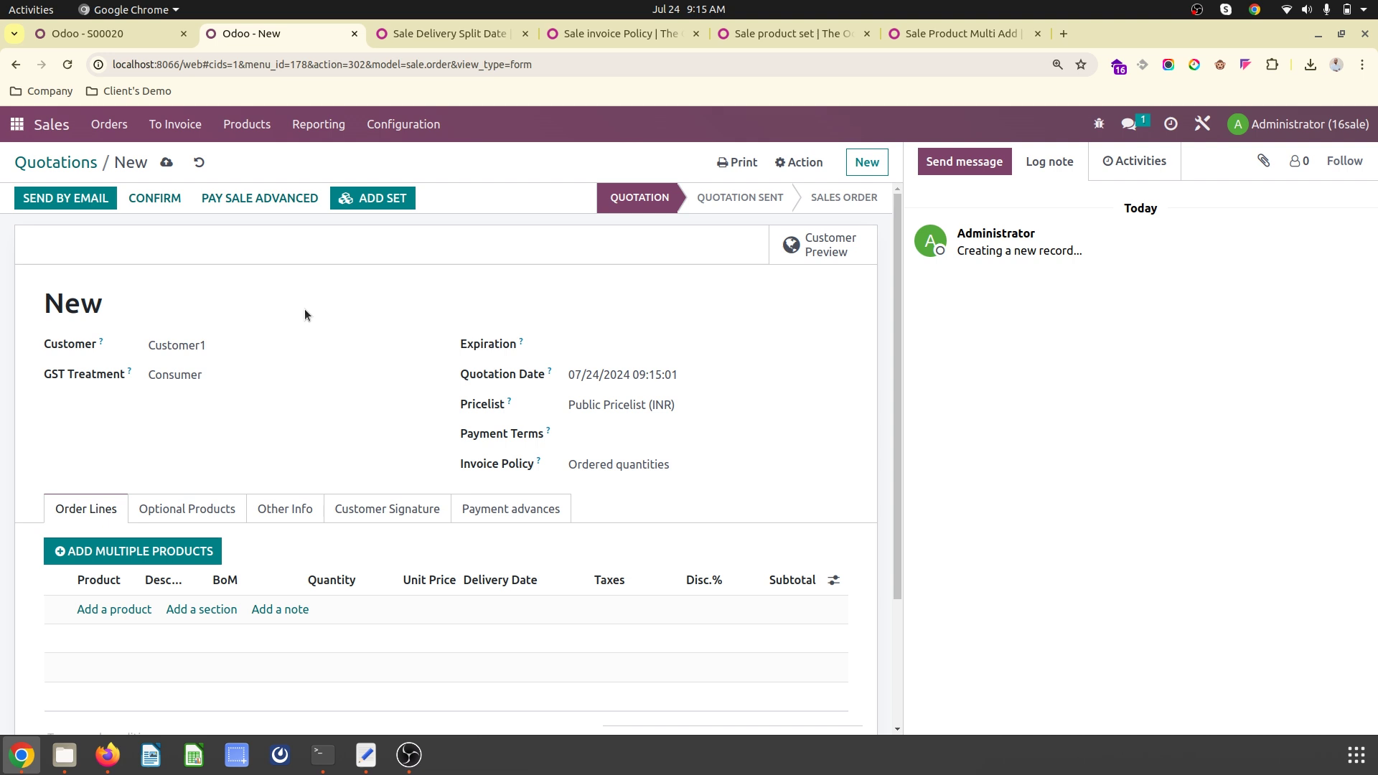
scroll(287, 442, "down", 2)
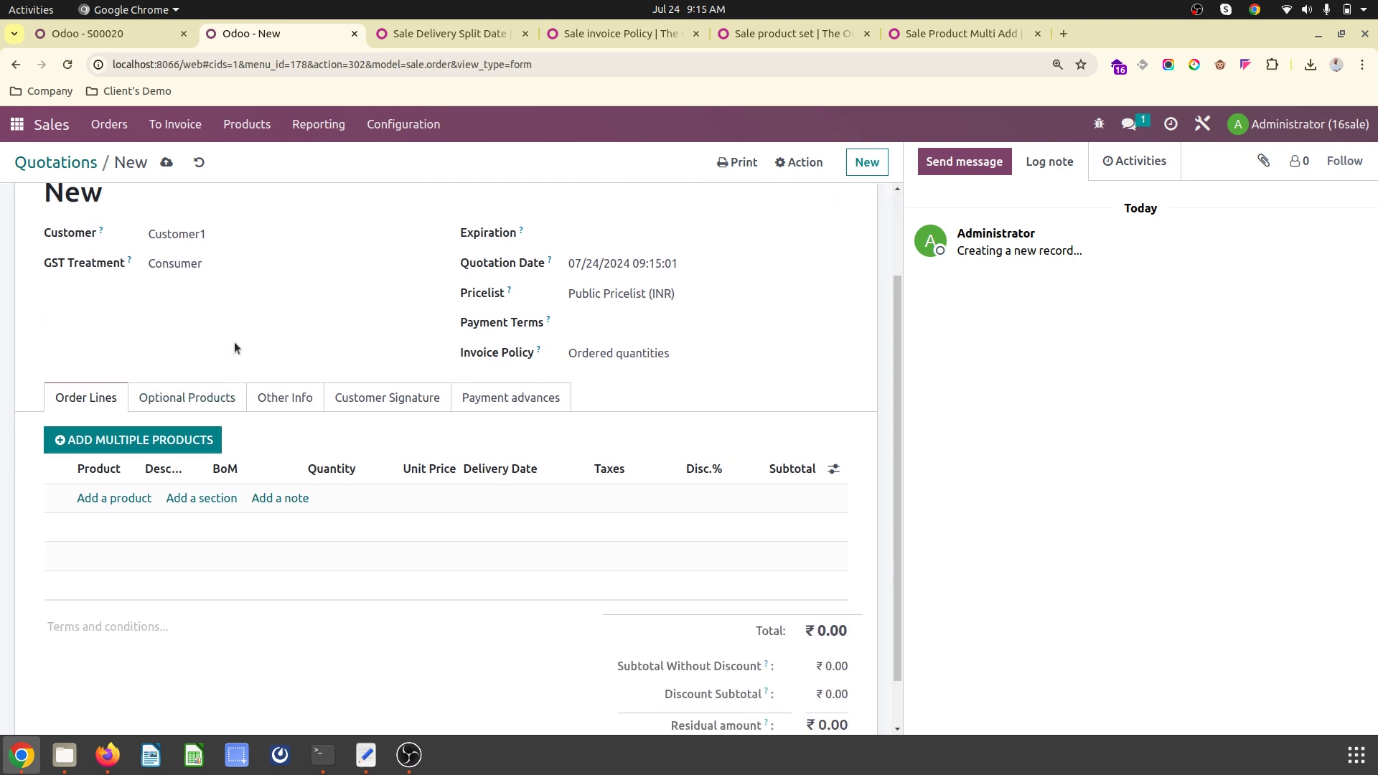
Save the quotation and select MRP1, Product1 and Product2 for multi-product import
left_click(173, 439)
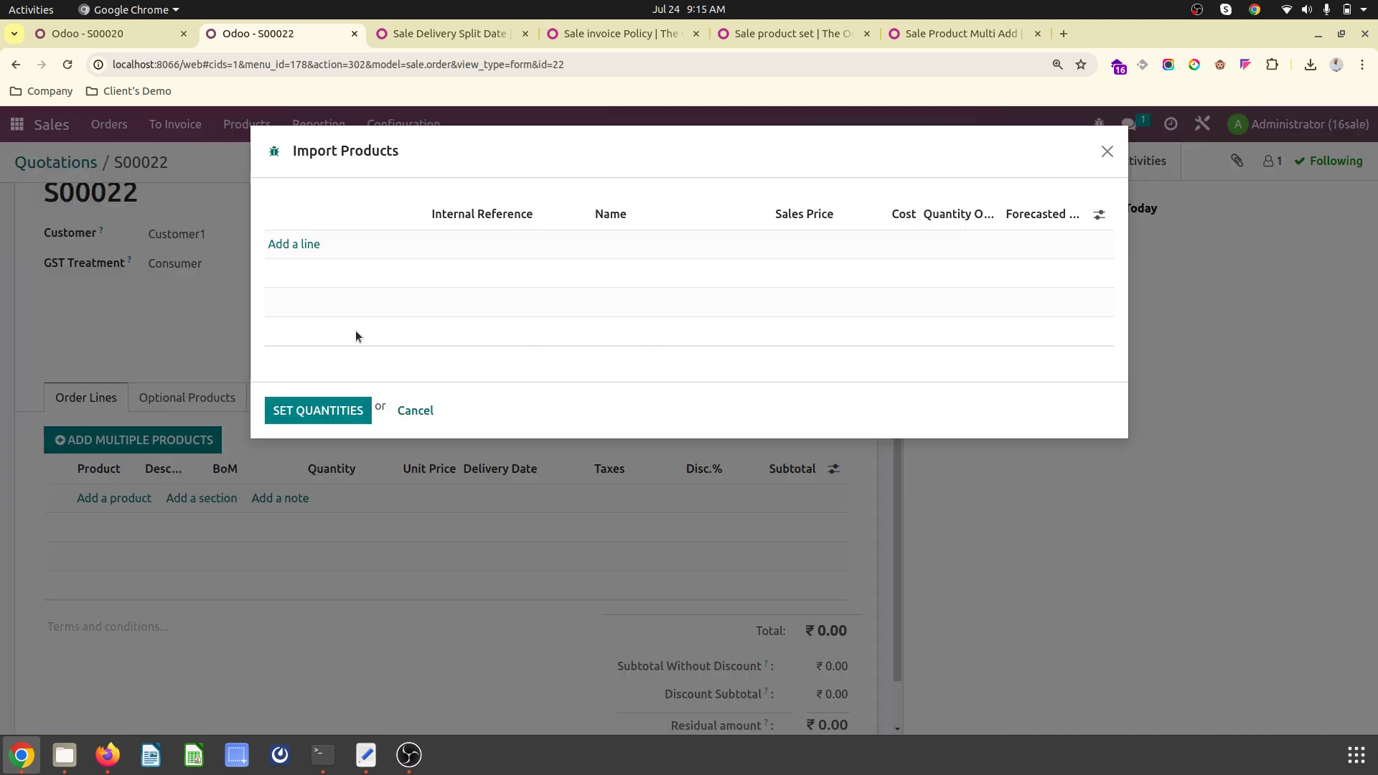
left_click(285, 245)
left_click(271, 333)
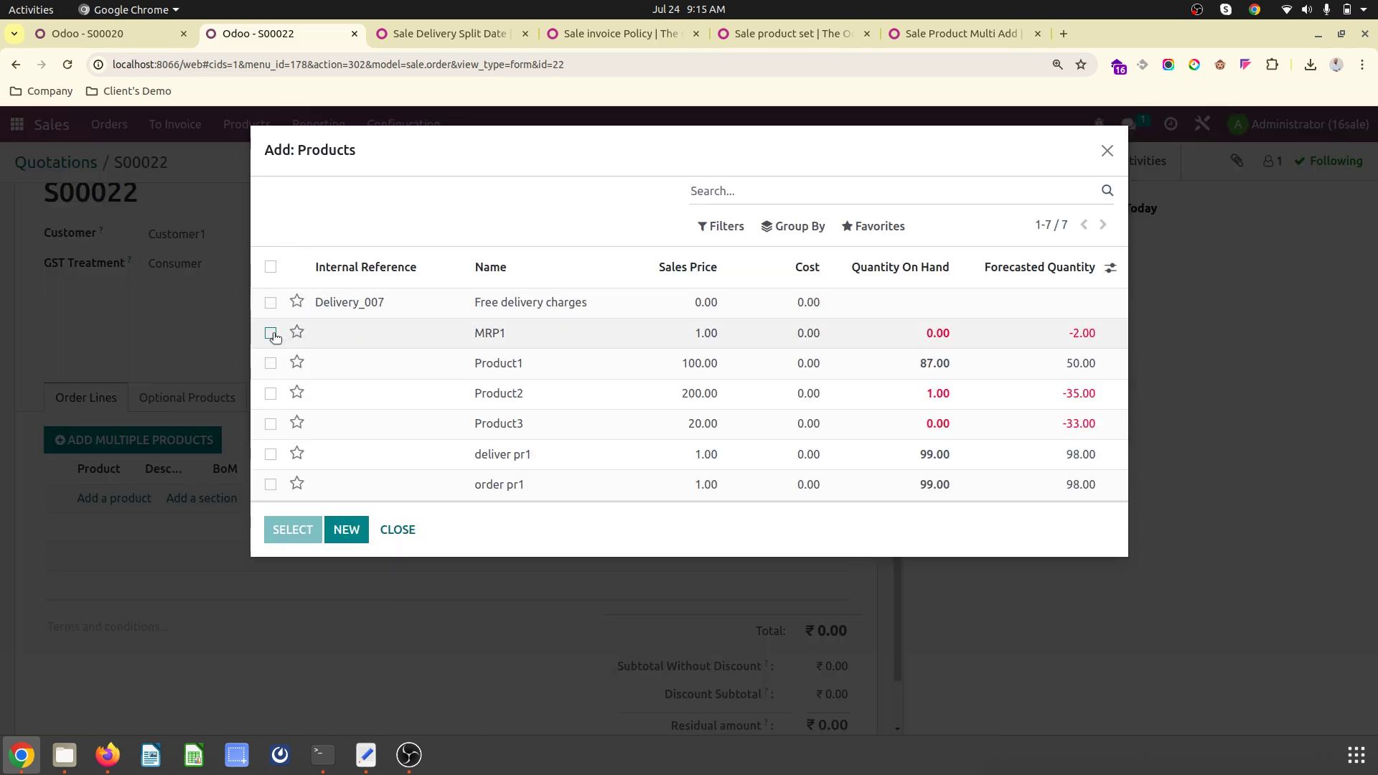
left_click(270, 363)
left_click(270, 393)
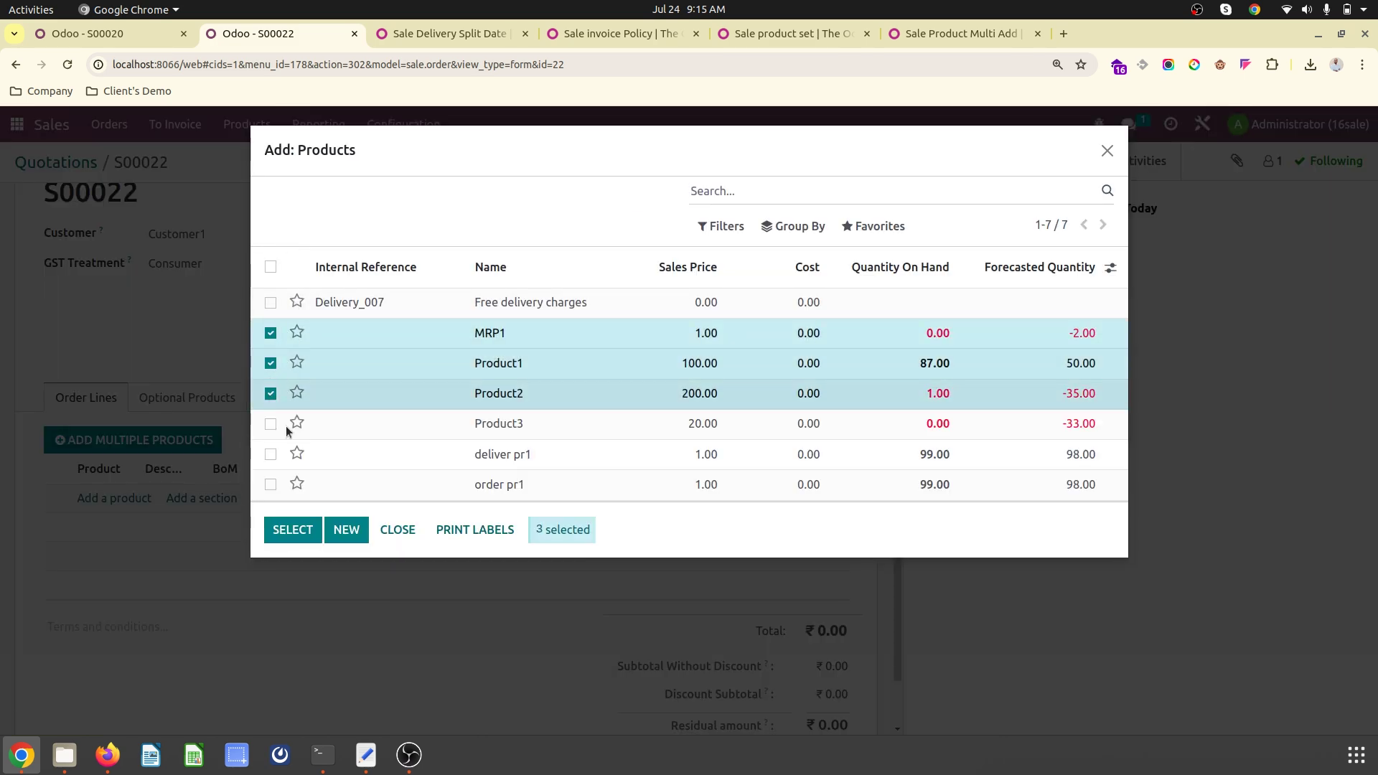
left_click(287, 530)
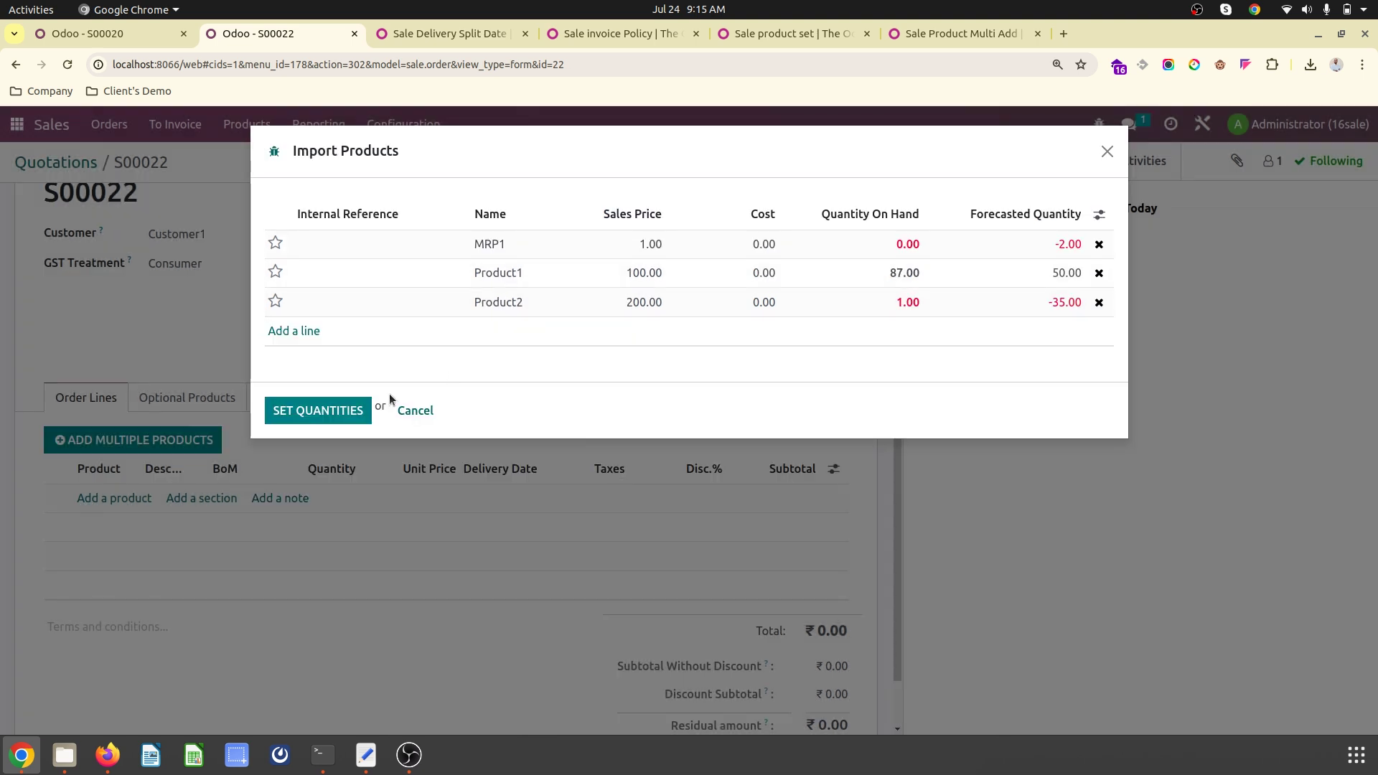
left_click(341, 414)
Set quantities MRP1 10, Product1 5 and Product2 50, and add them as order lines
left_click(1020, 243)
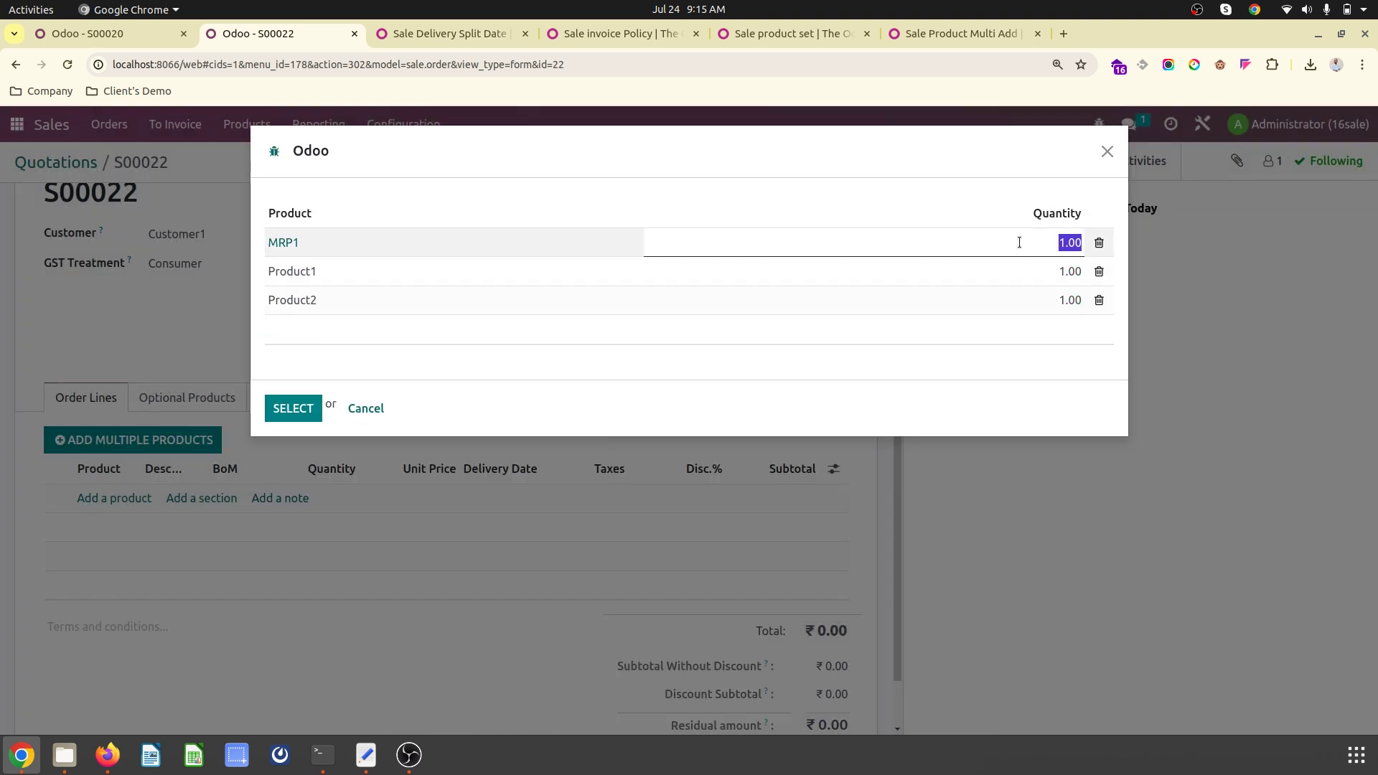
type("10")
key("Tab")
type("5")
key("Tab")
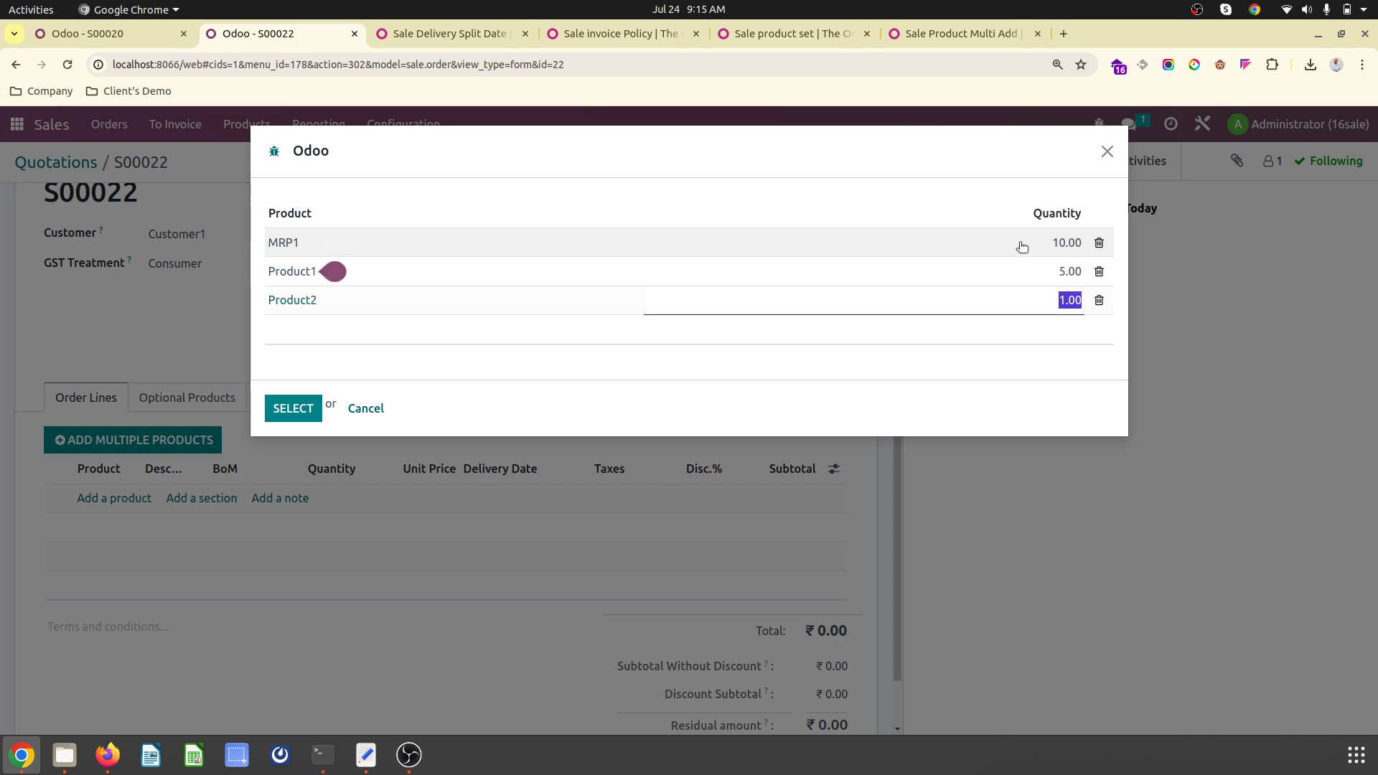
type("50")
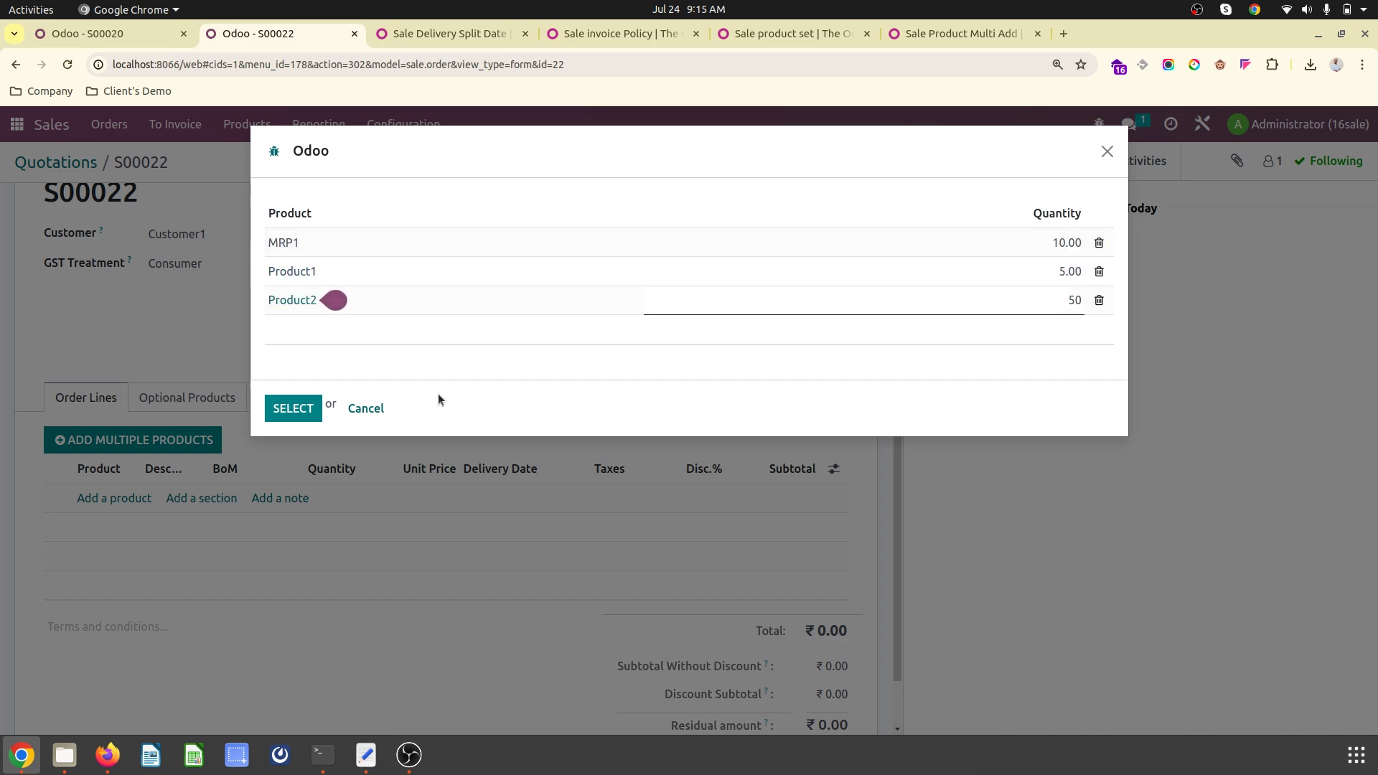
left_click(305, 405)
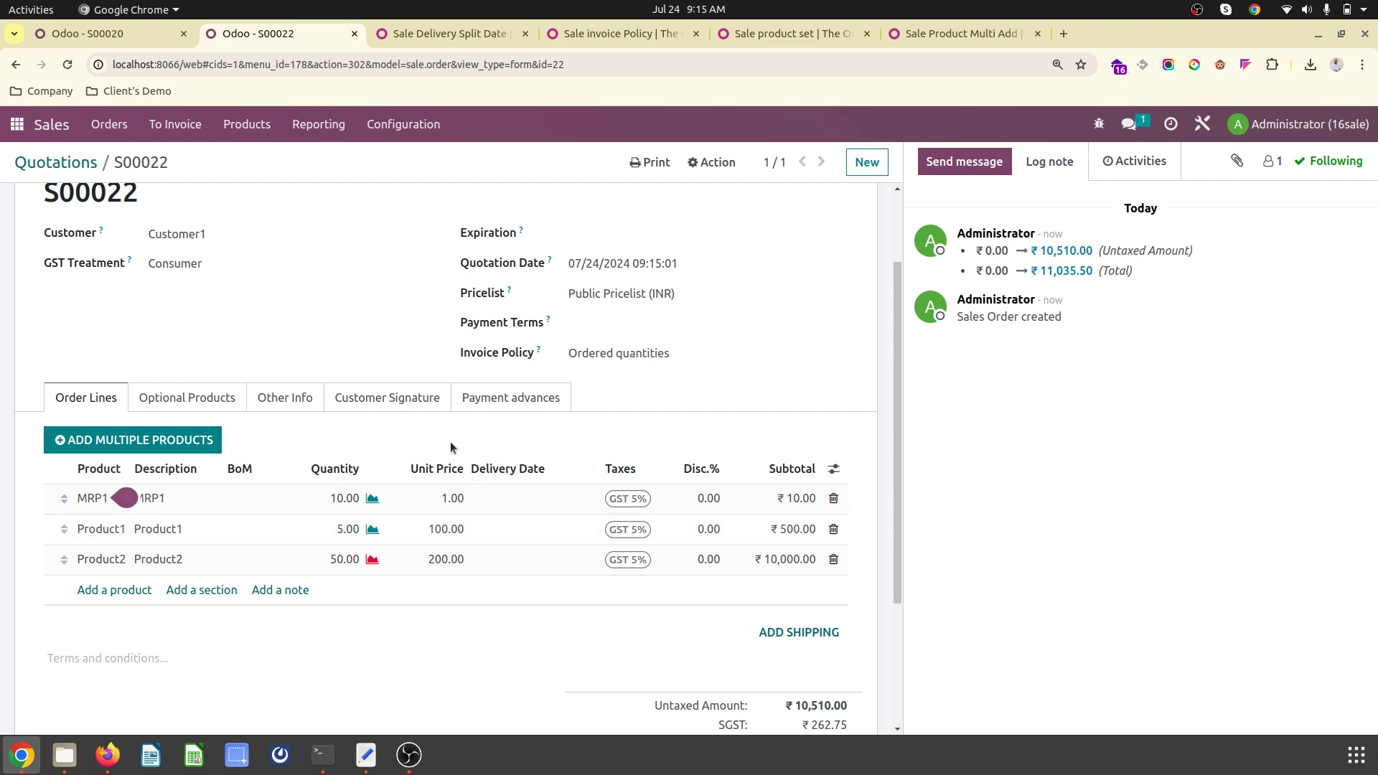
scroll(455, 446, "up", 2)
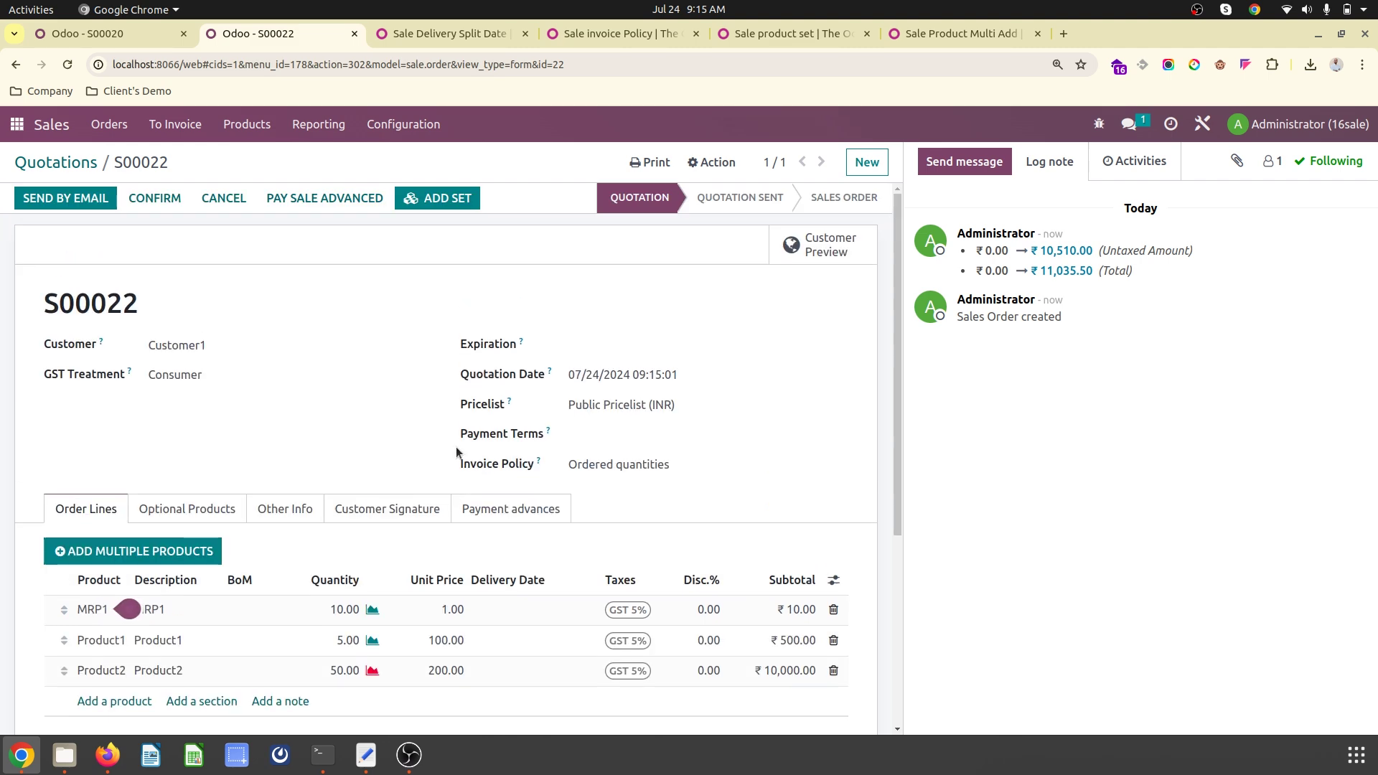
left_click(274, 137)
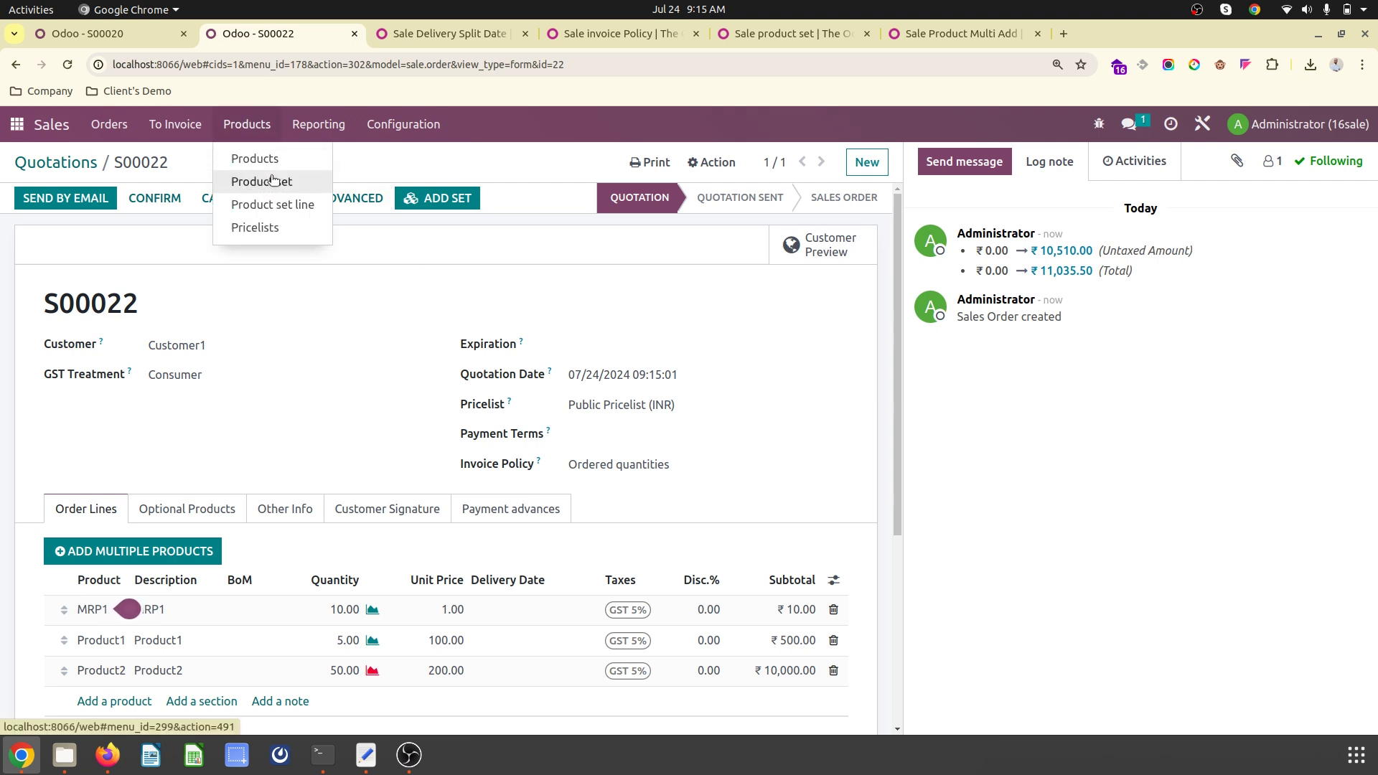
left_click(262, 180)
left_click(129, 268)
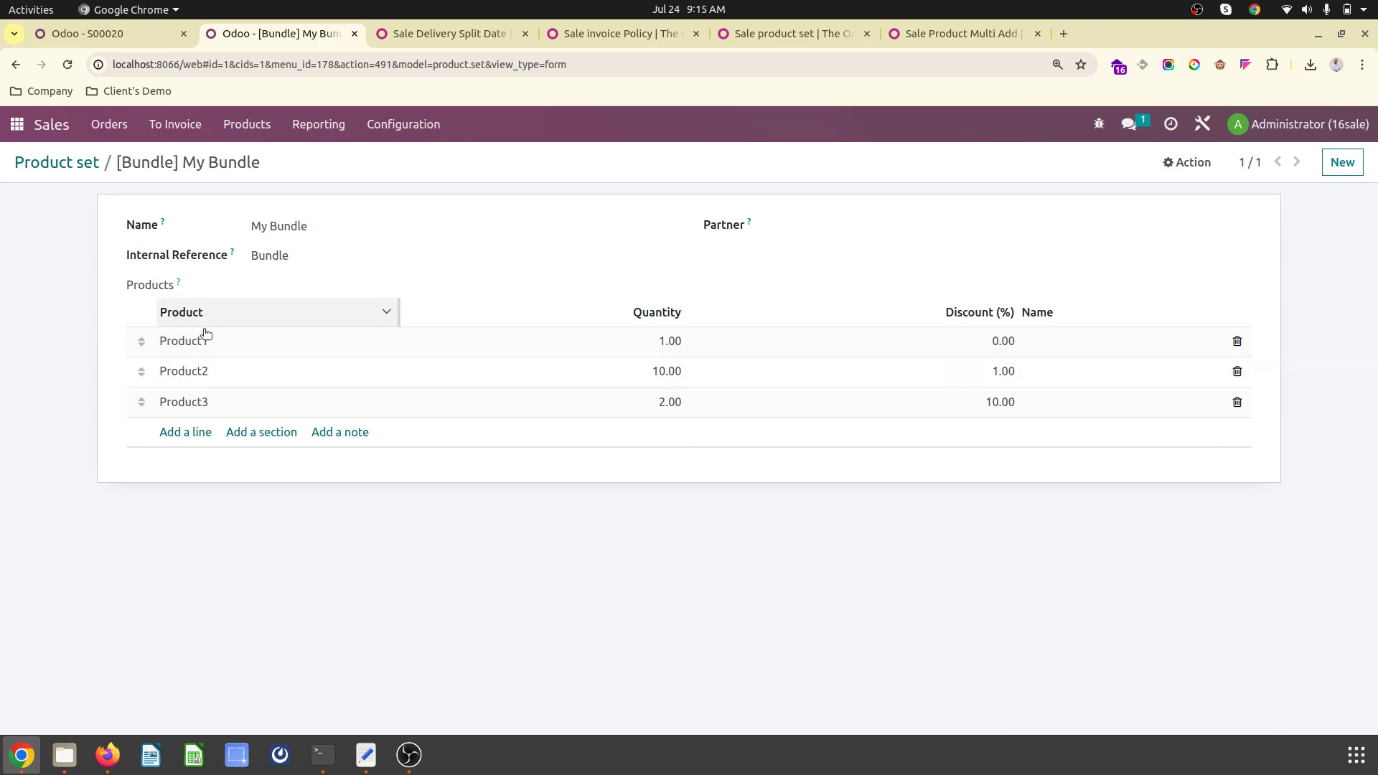
left_click(79, 164)
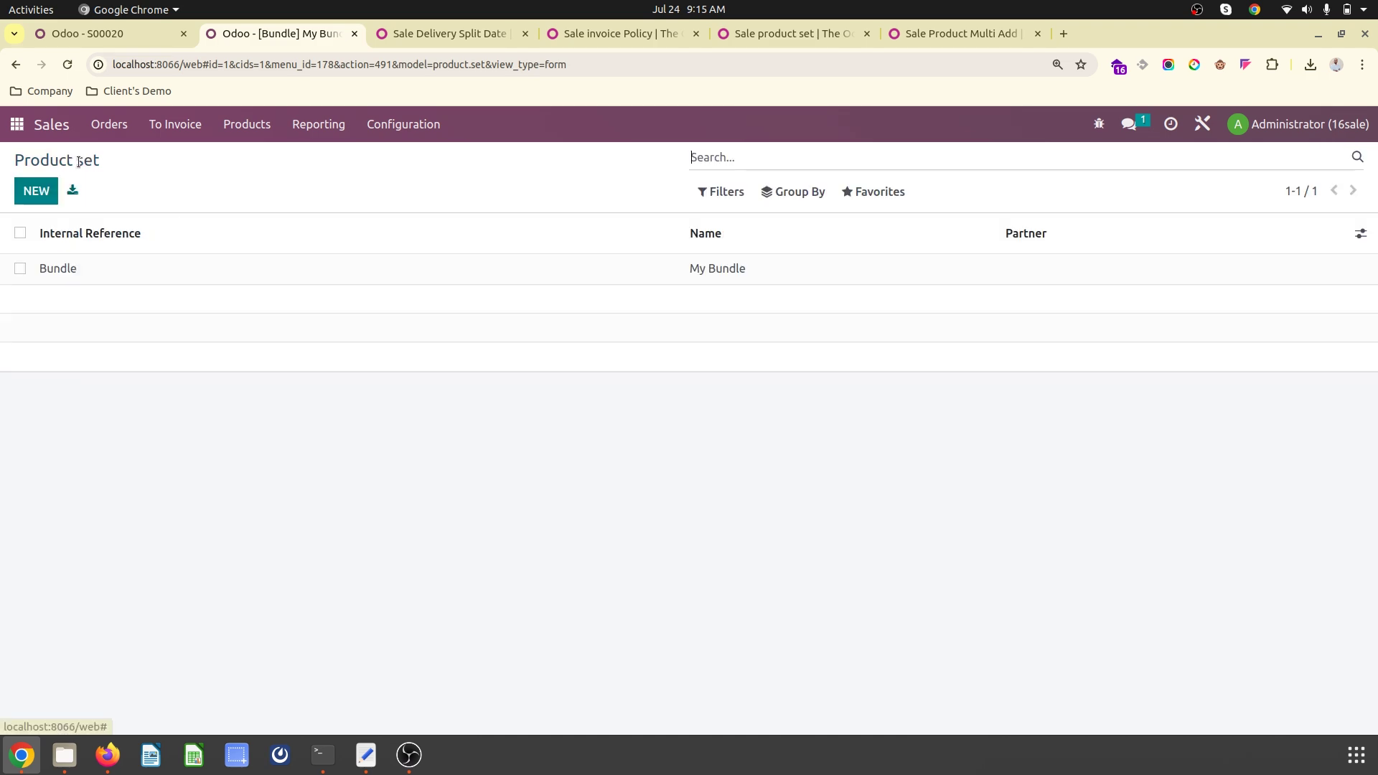
left_click(109, 126)
left_click(117, 157)
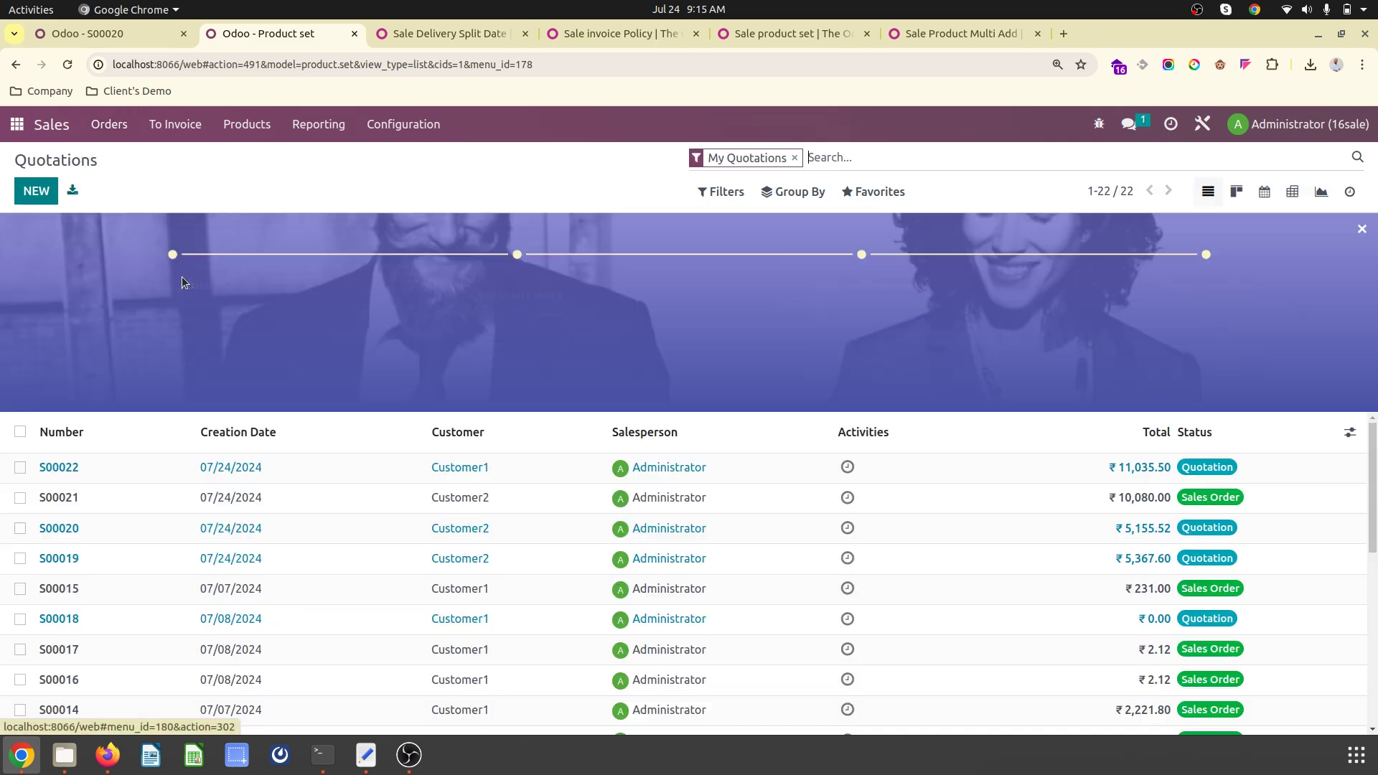
left_click(132, 467)
scroll(164, 537, "down", 3)
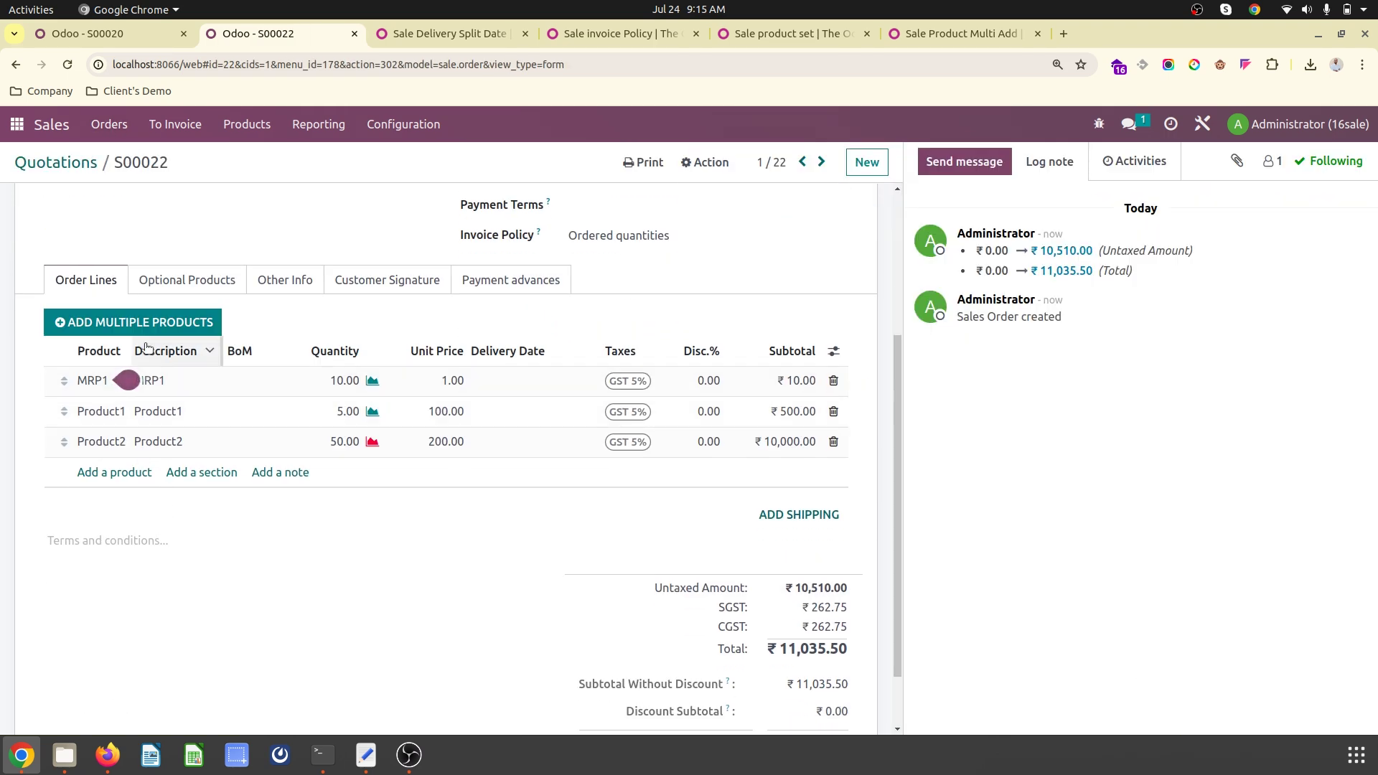
scroll(402, 249, "up", 3)
Add the [Bundle] My Bundle set, adding Product1 ×1, Product2 ×10 and Product3 ×2
left_click(455, 203)
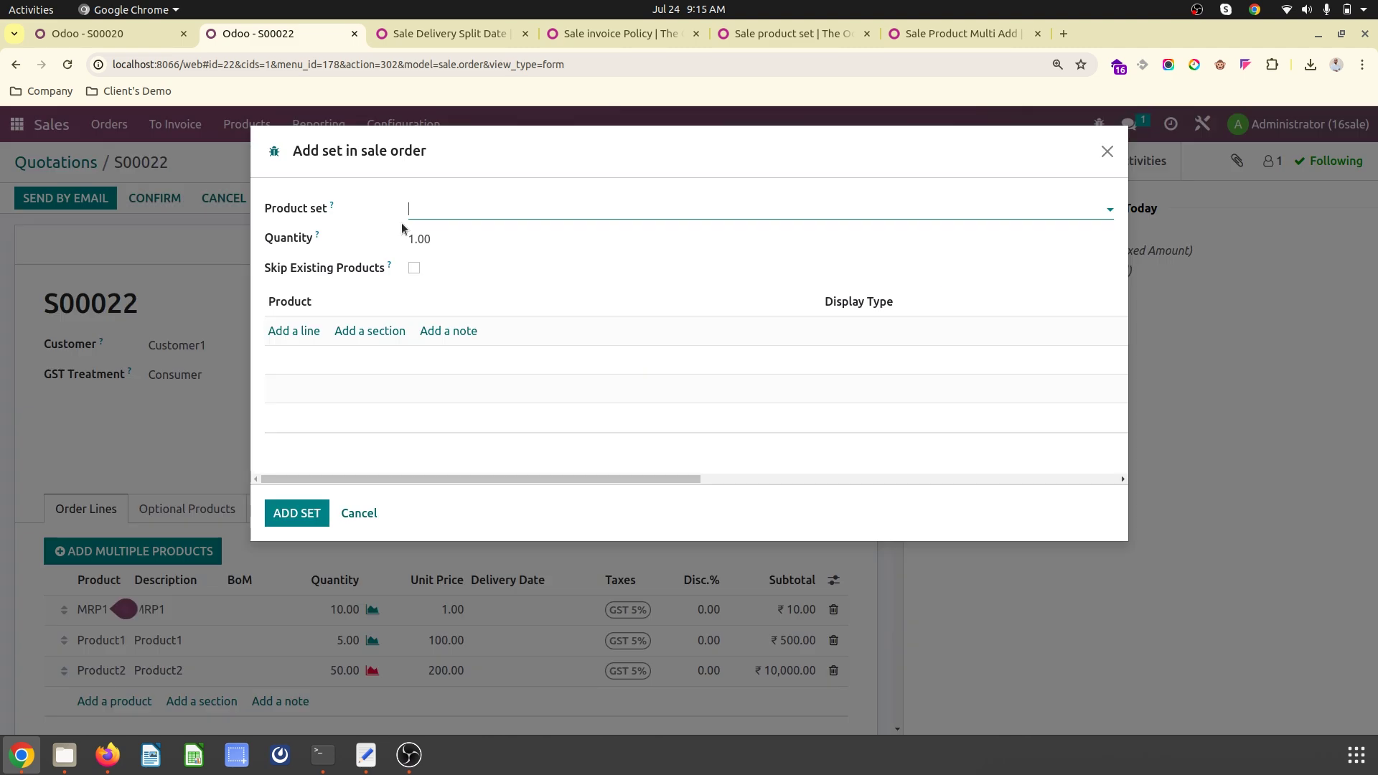
left_click(439, 215)
left_click(455, 234)
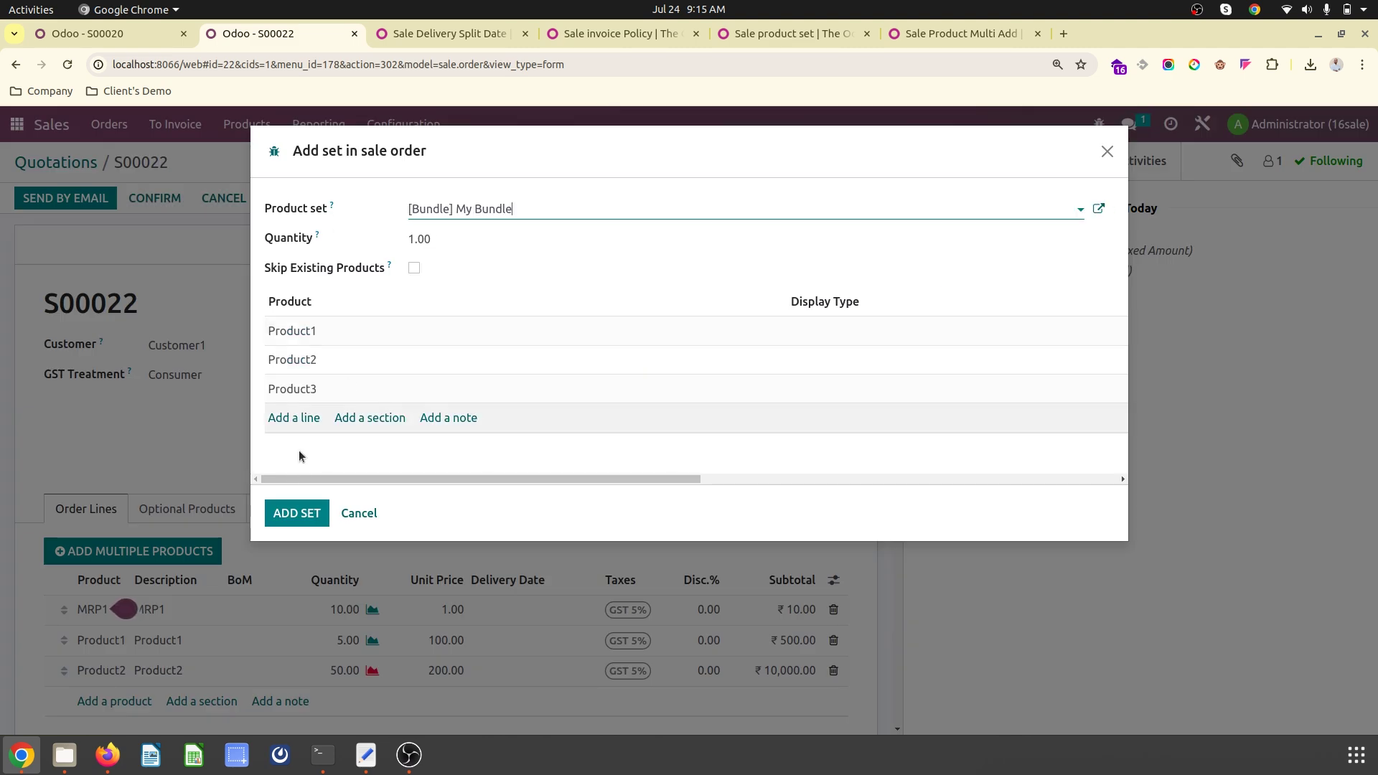
left_click(289, 515)
scroll(425, 545, "down", 3)
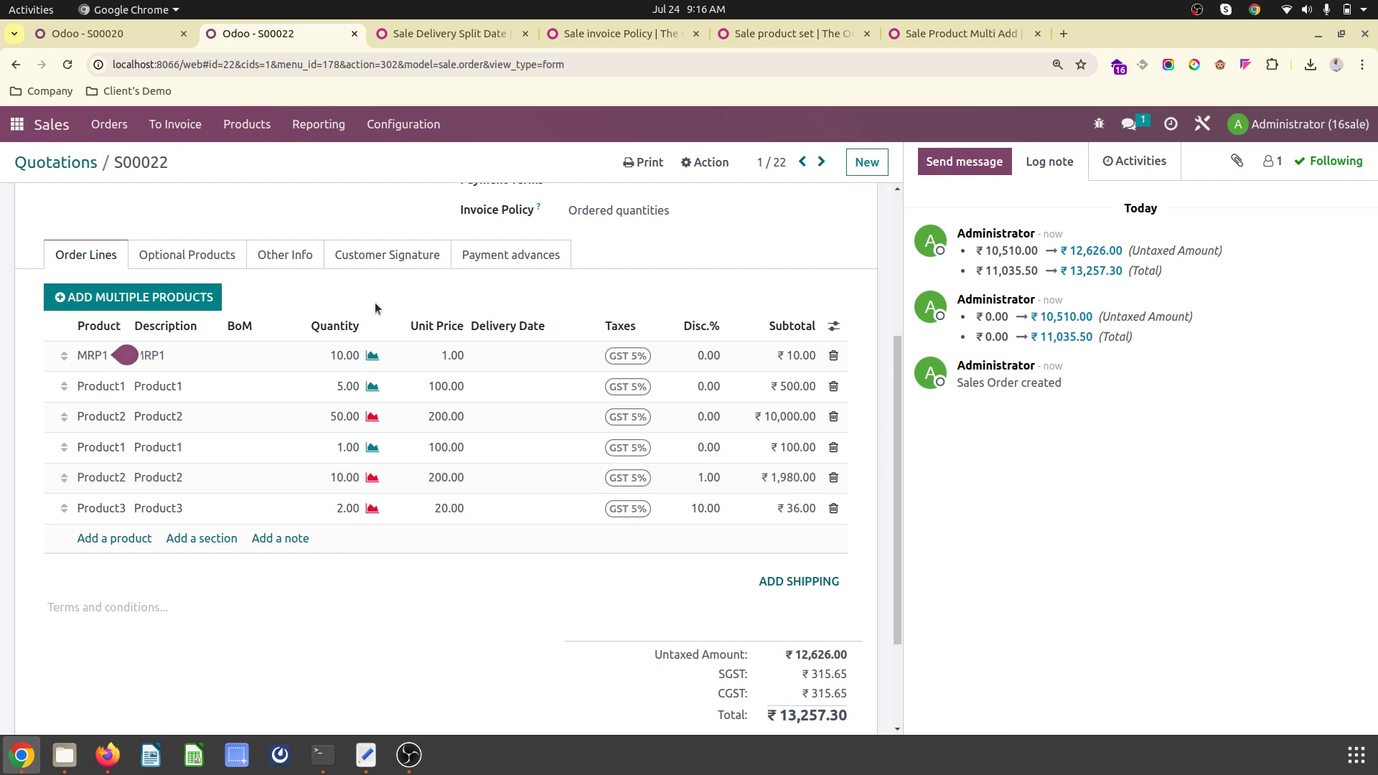
scroll(377, 431, "up", 4)
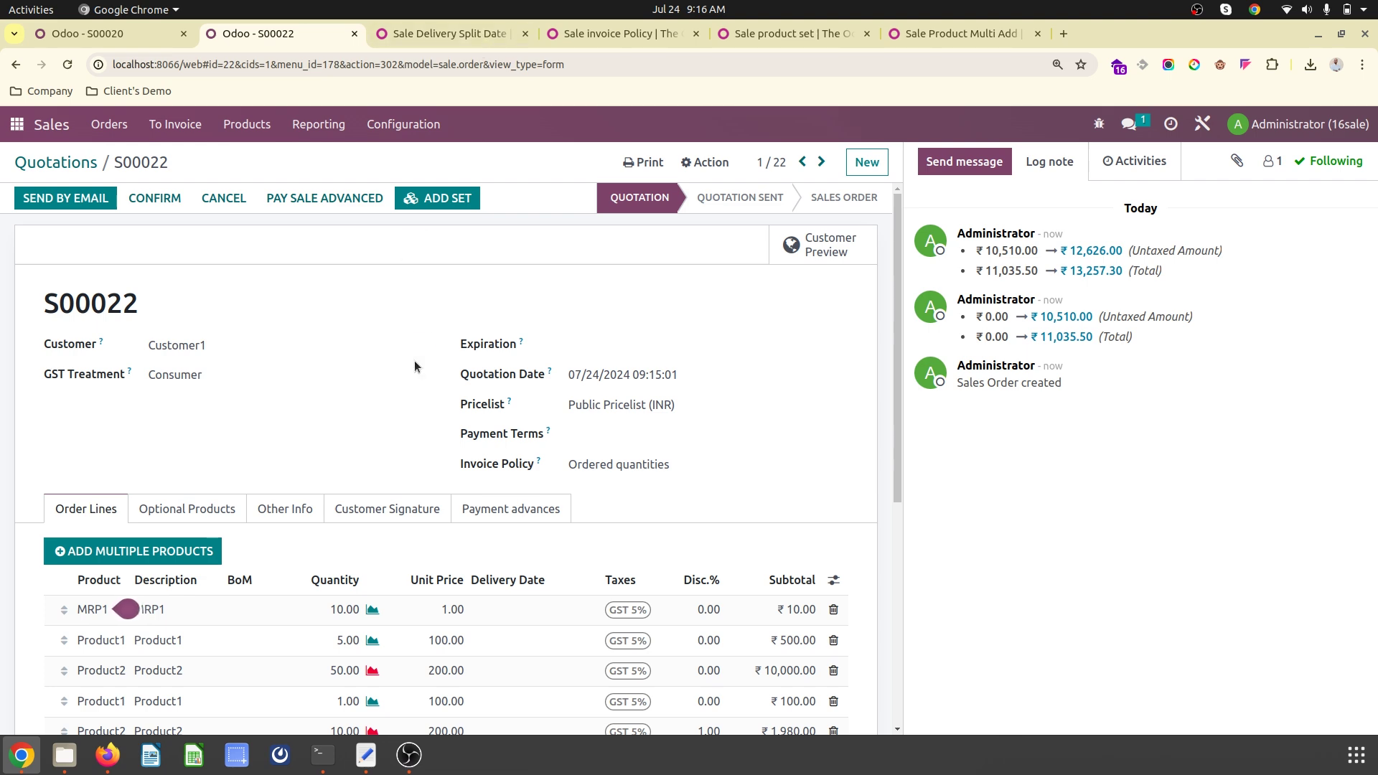
scroll(419, 398, "down", 5)
scroll(419, 397, "up", 4)
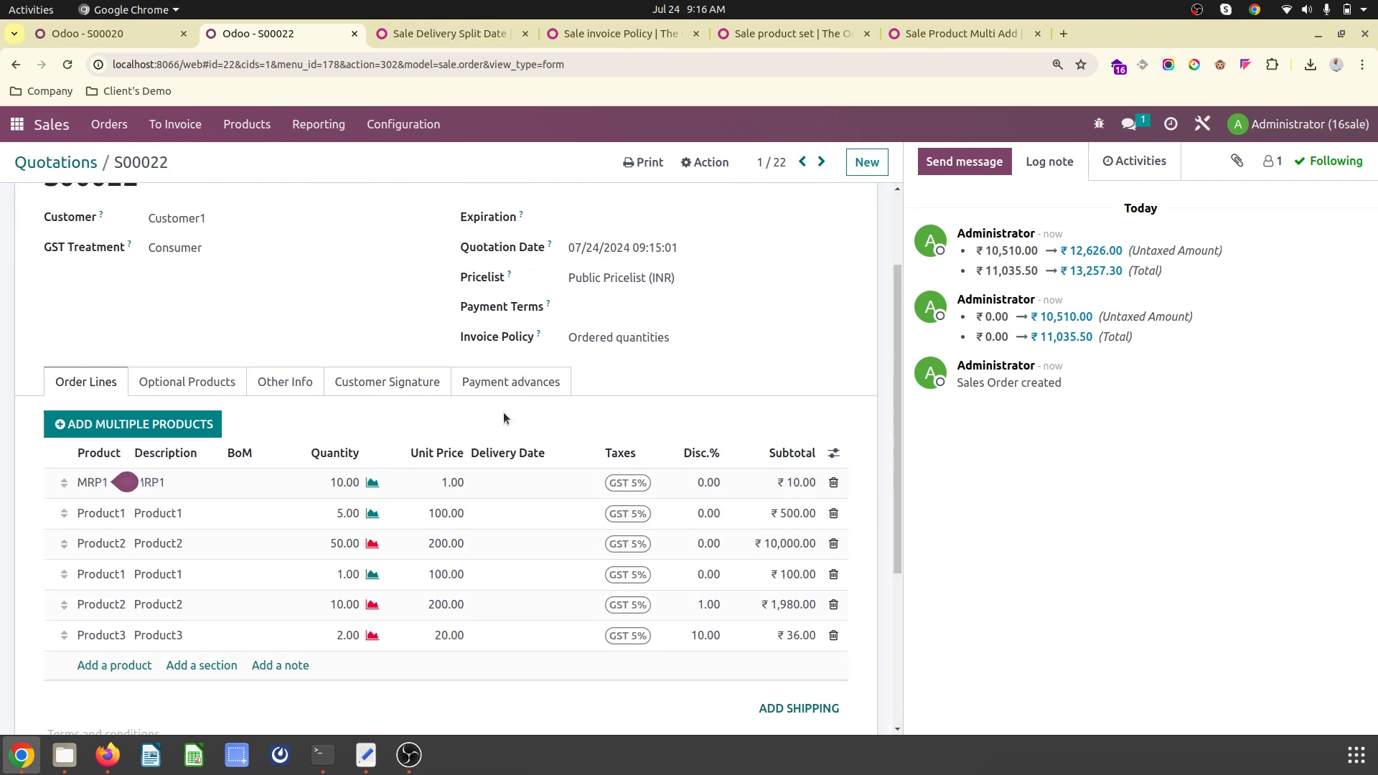
Set MRP1's delivery date to 07/31/2024
left_click(514, 486)
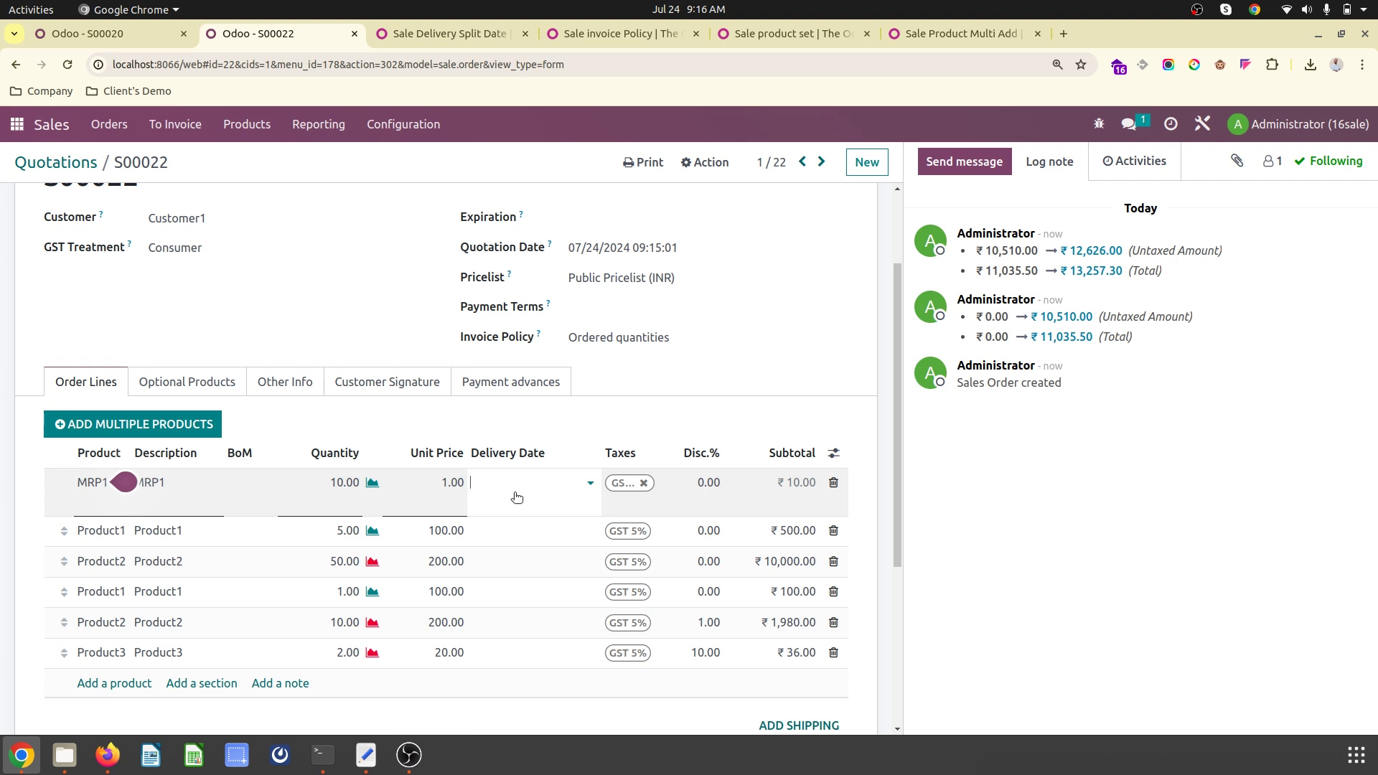
left_click(517, 495)
left_click(603, 381)
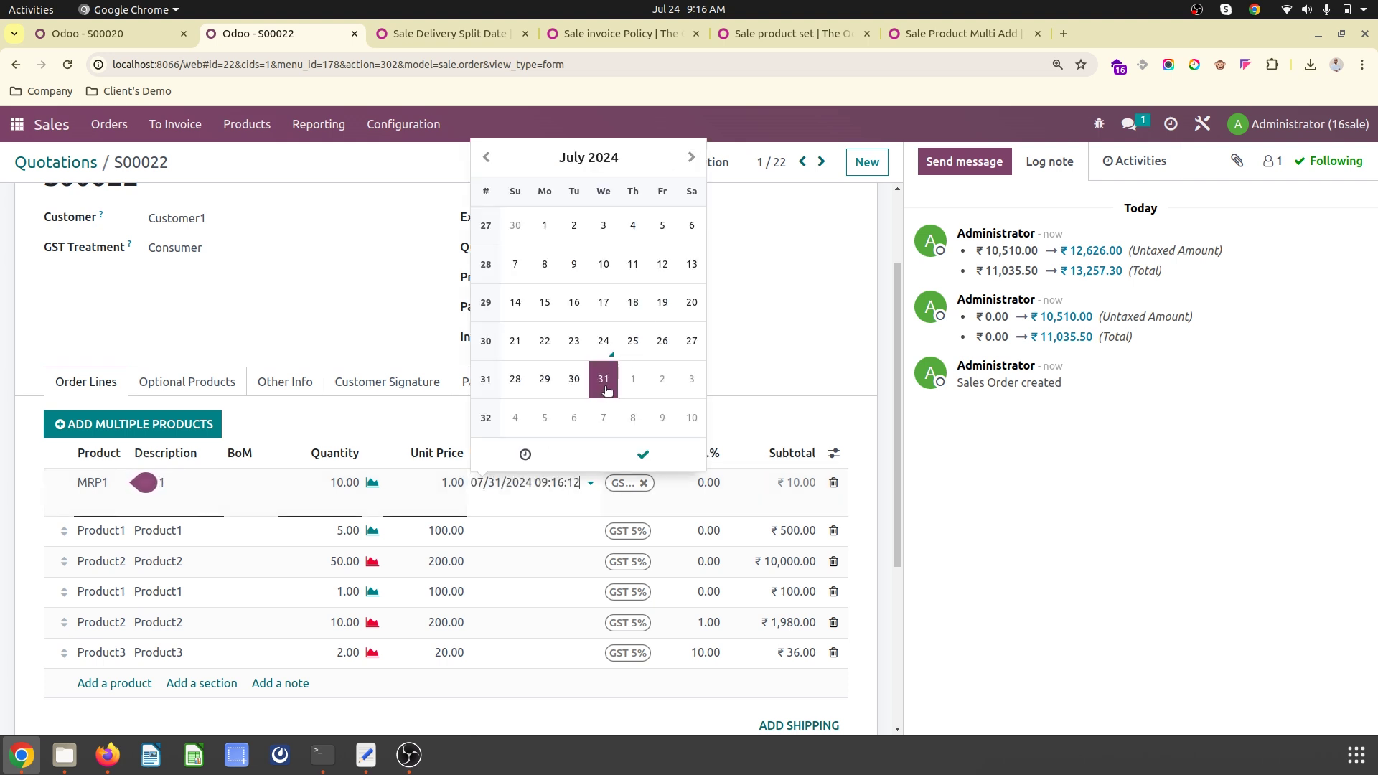
left_click(410, 329)
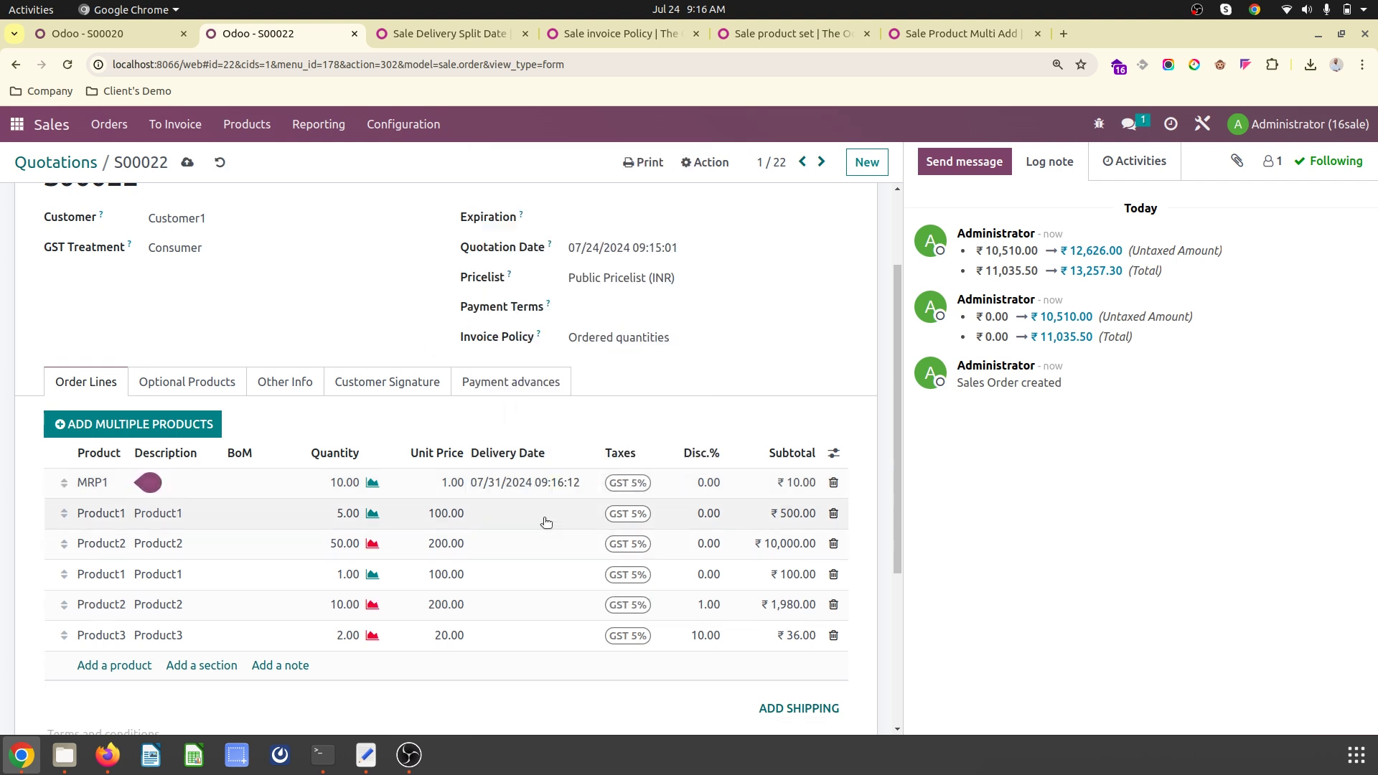
Set the delivery dates of Product1 and Product2 to 08/15/2024
left_click(546, 521)
left_click(543, 518)
left_click(691, 188)
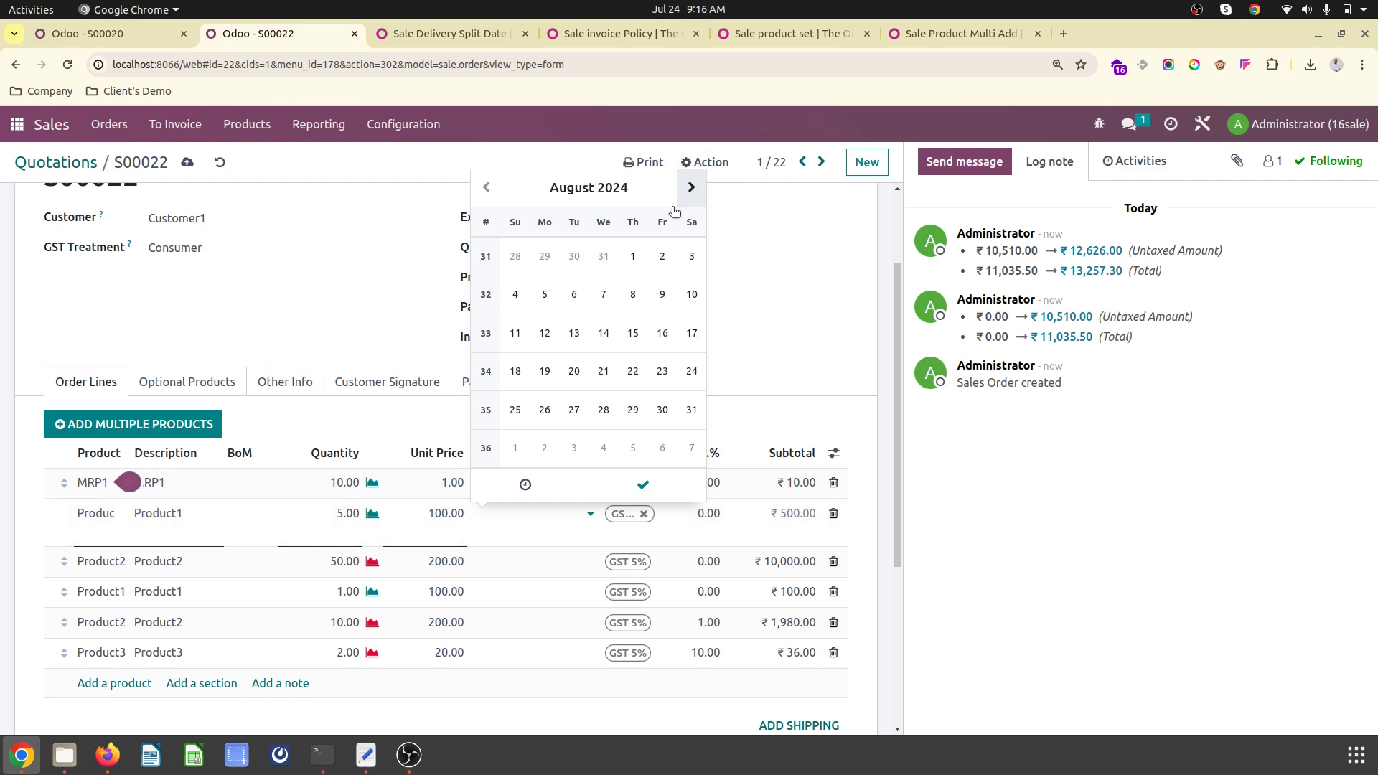
left_click(632, 332)
left_click(532, 567)
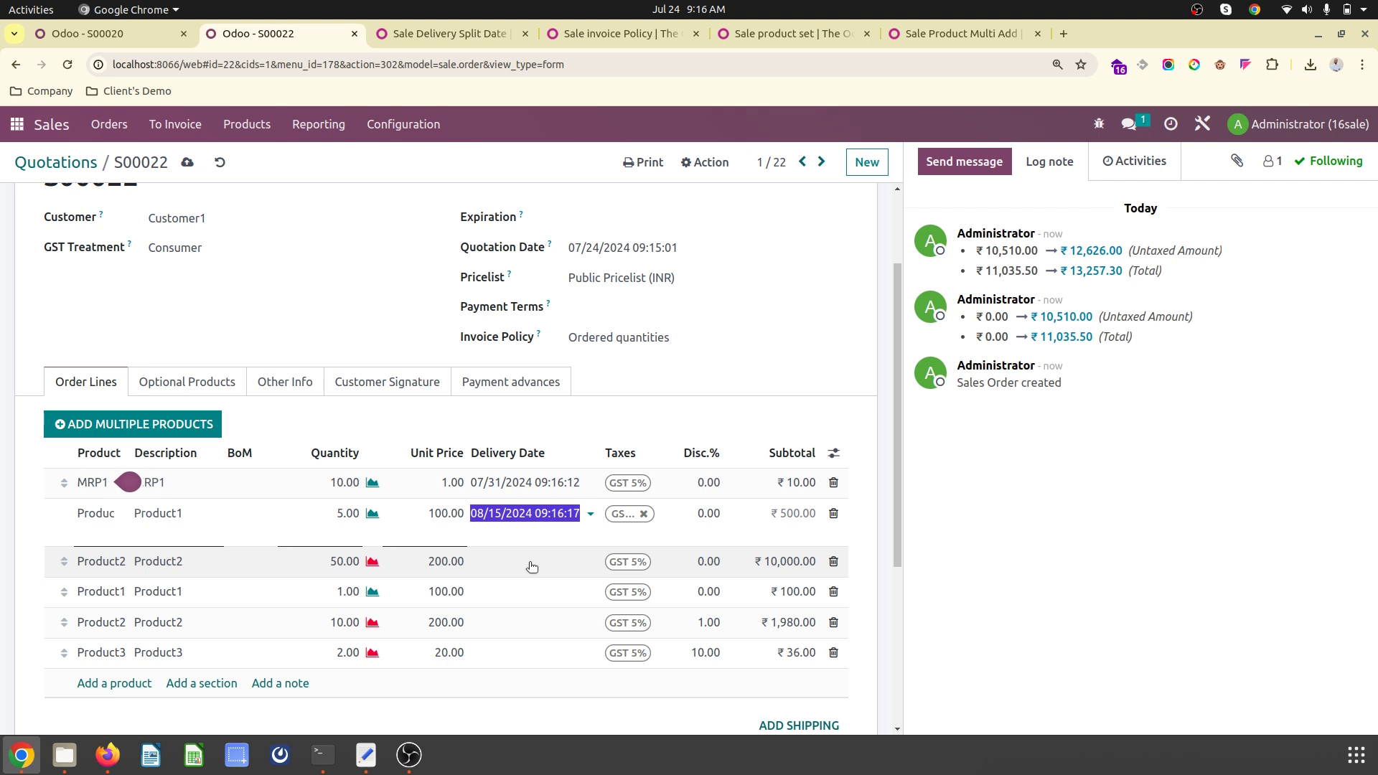
left_click(532, 567)
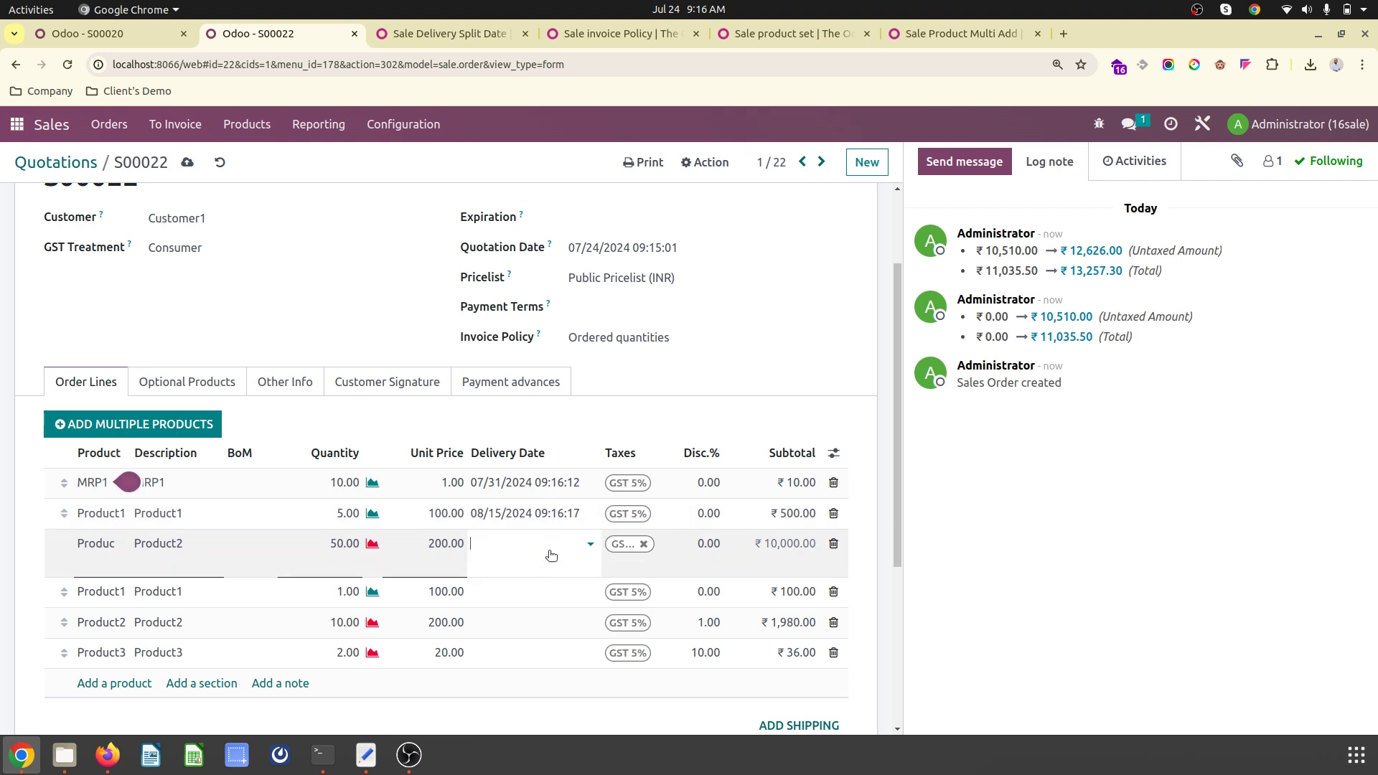
left_click(551, 555)
left_click(691, 218)
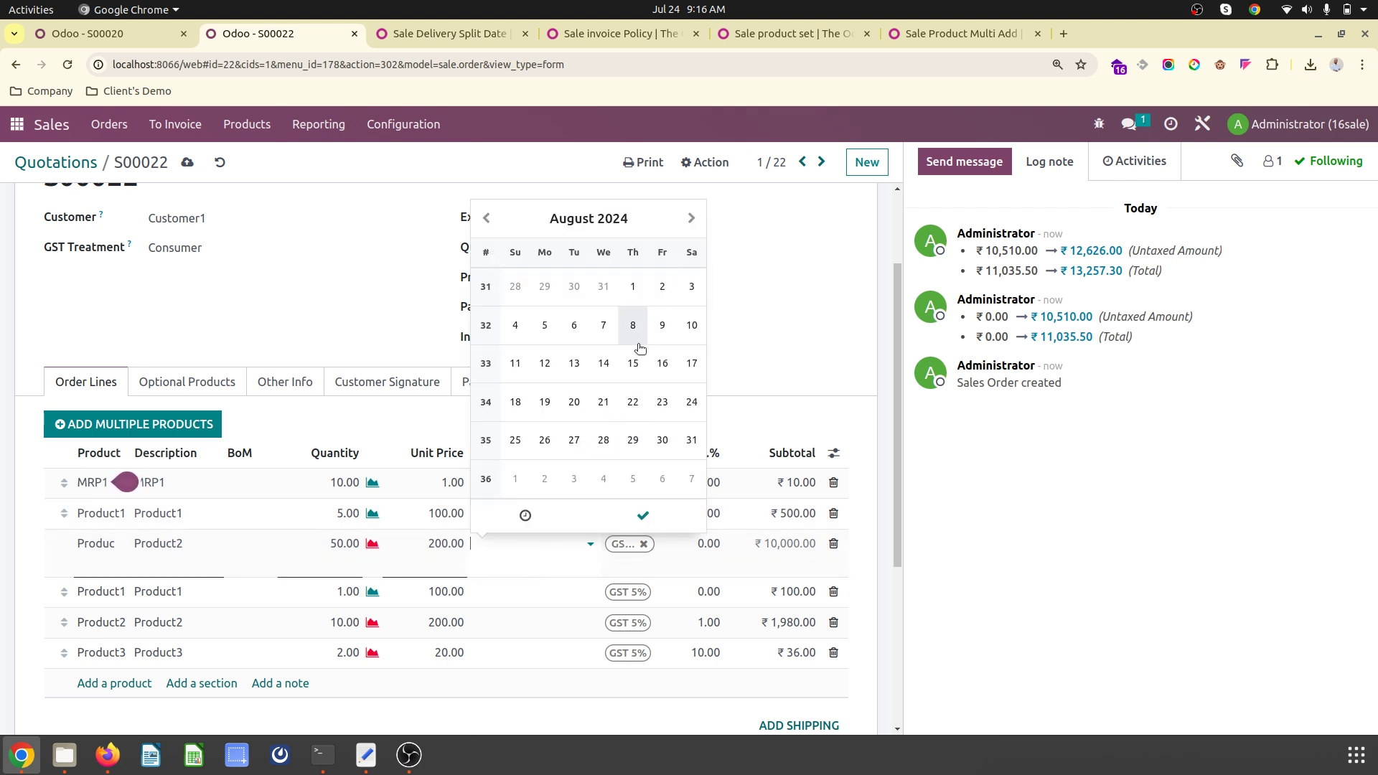
left_click(633, 362)
left_click(529, 599)
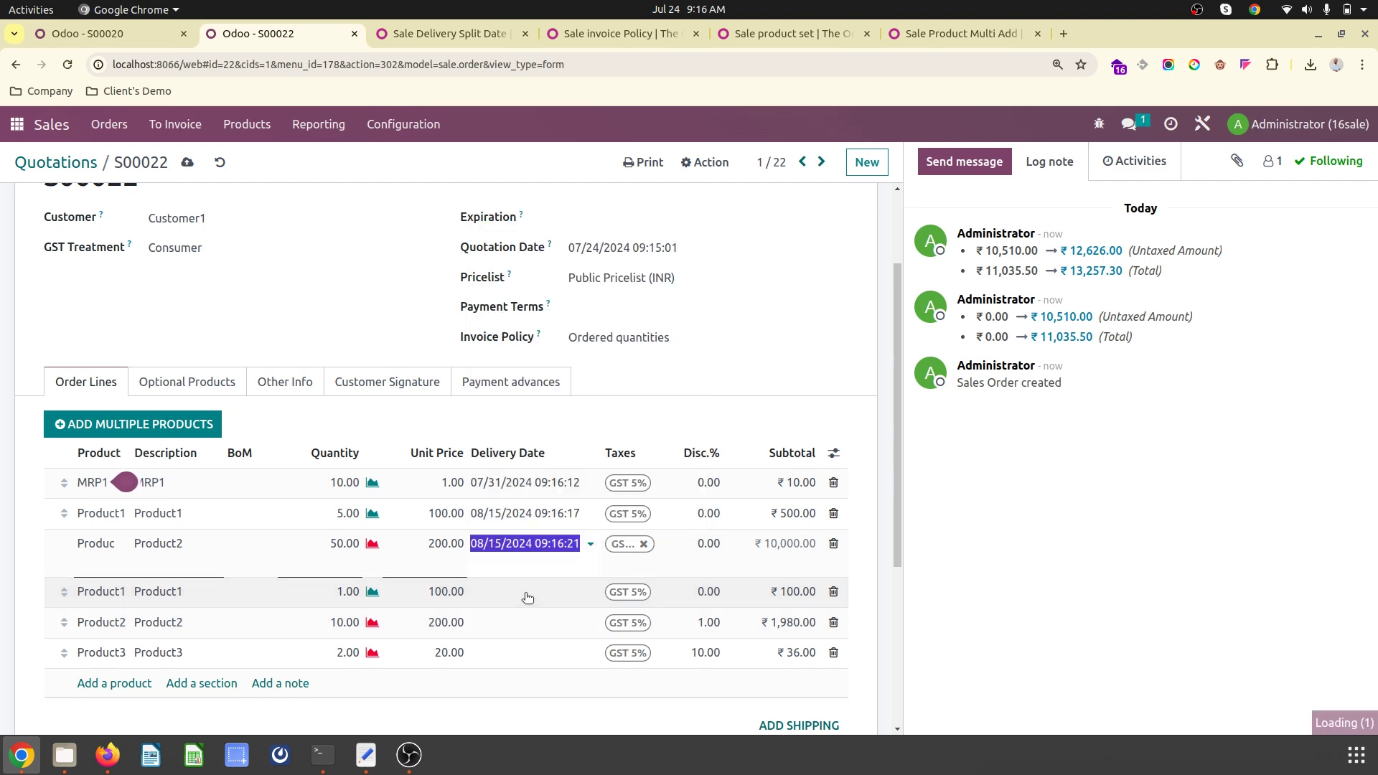
Set the set-line Product1 delivery date to 09/01/2024
left_click(537, 580)
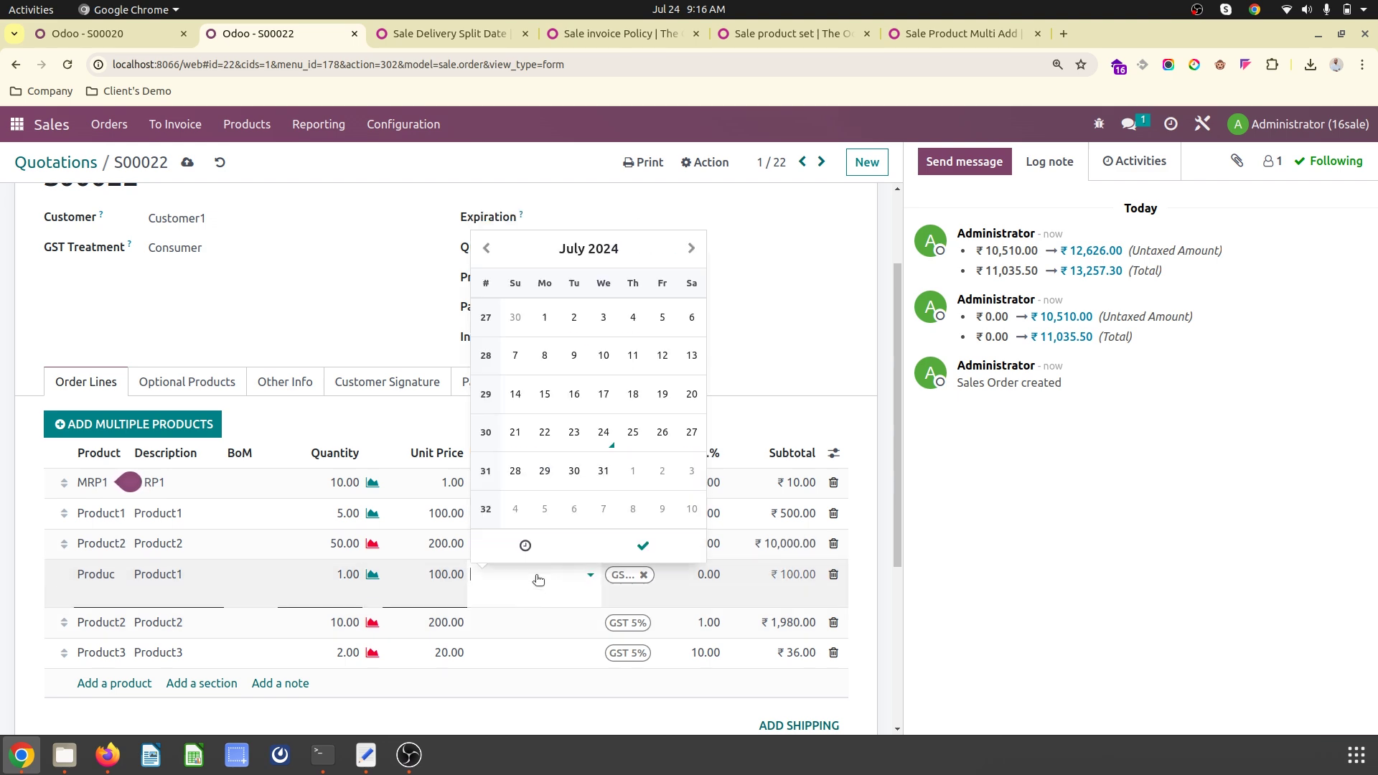
left_click(617, 249)
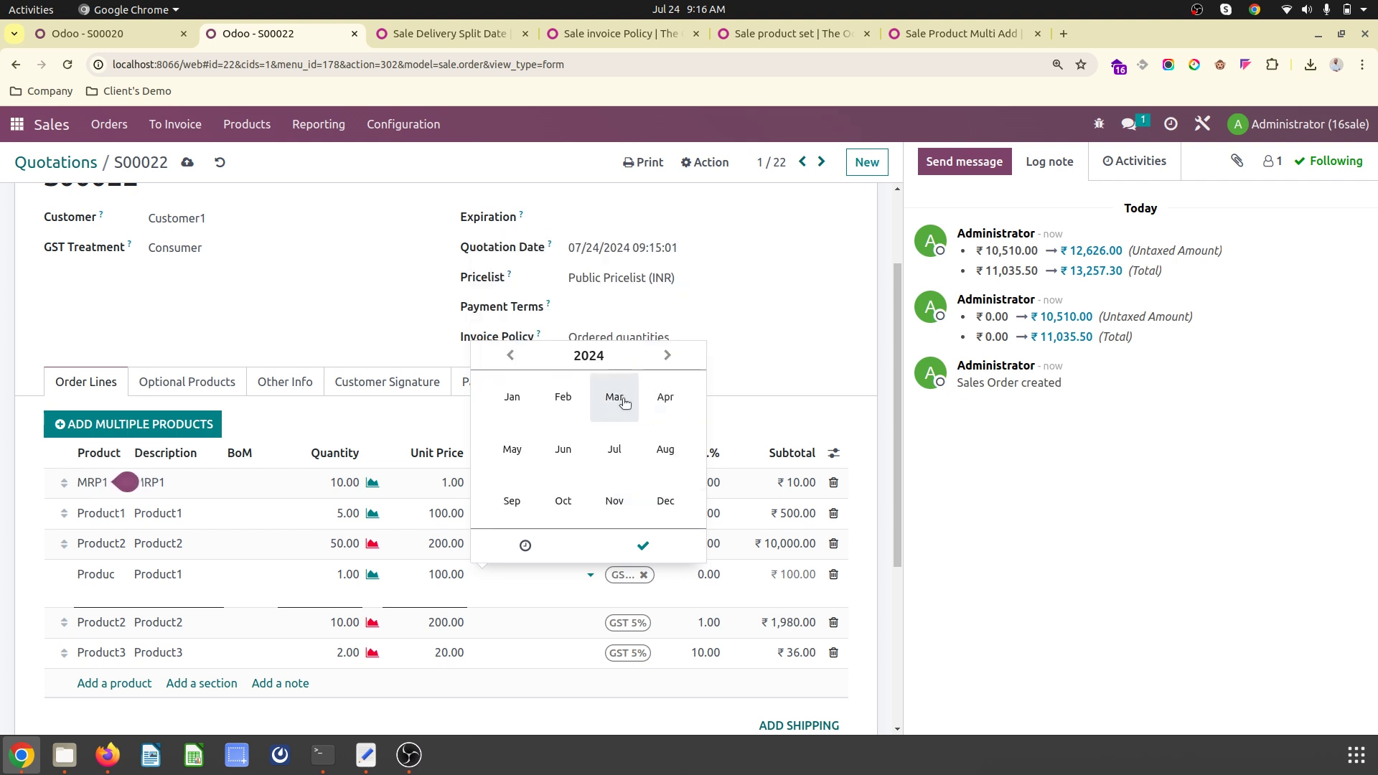
left_click(512, 502)
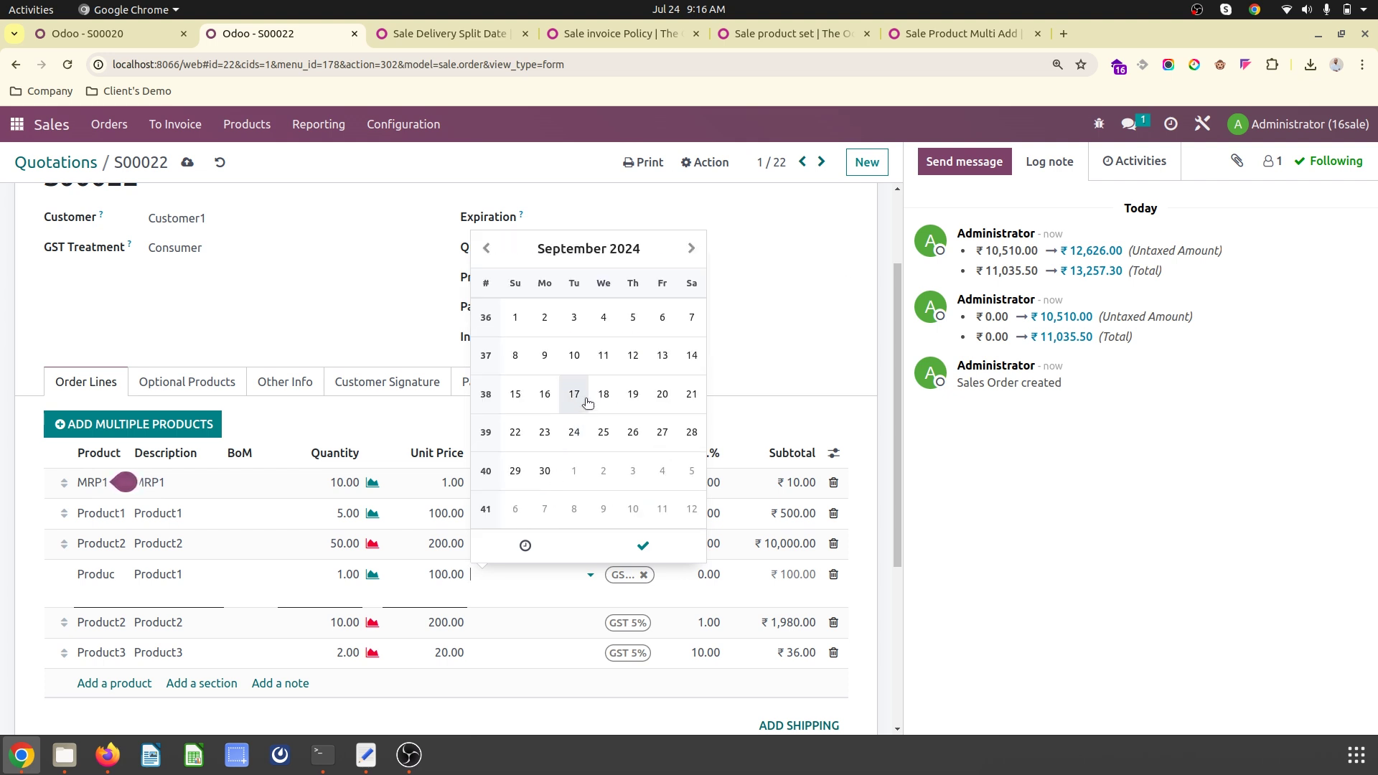
left_click(515, 318)
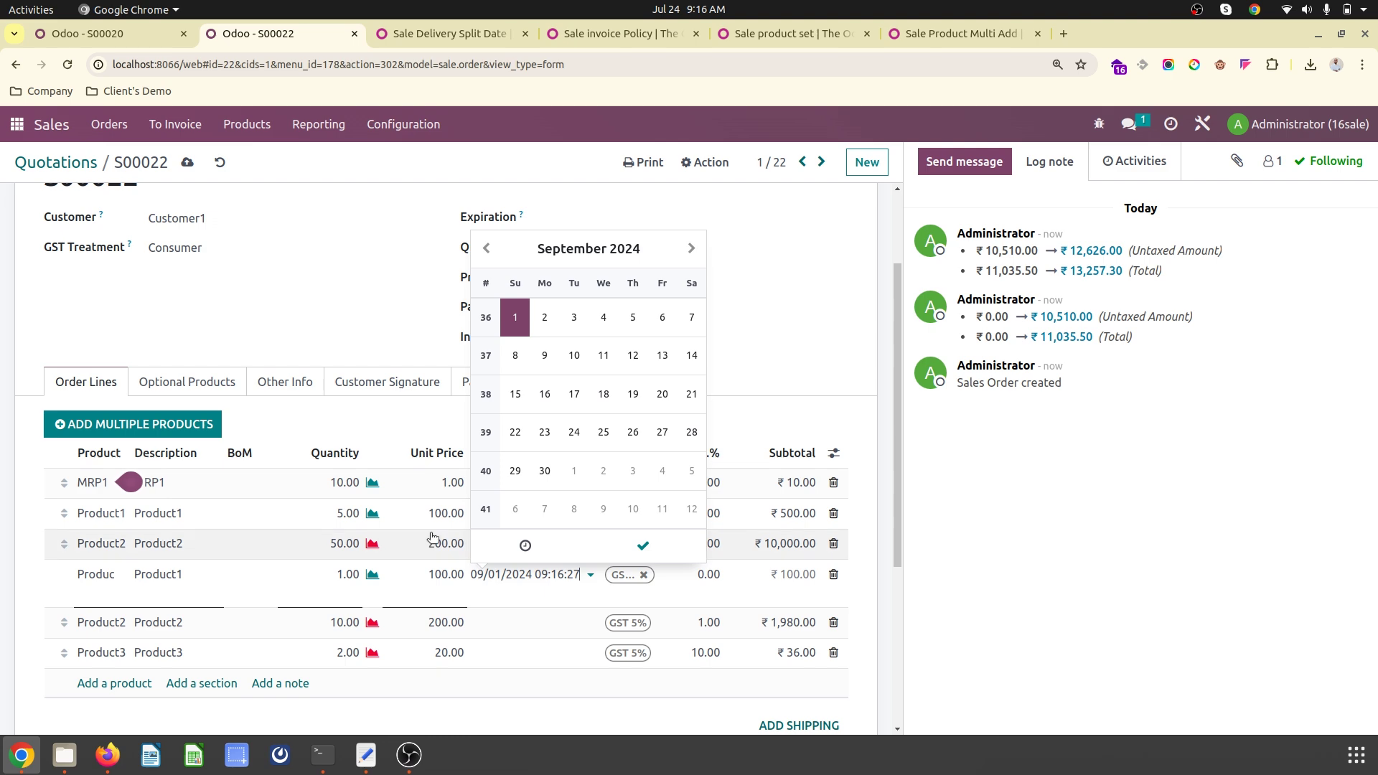
left_click(352, 303)
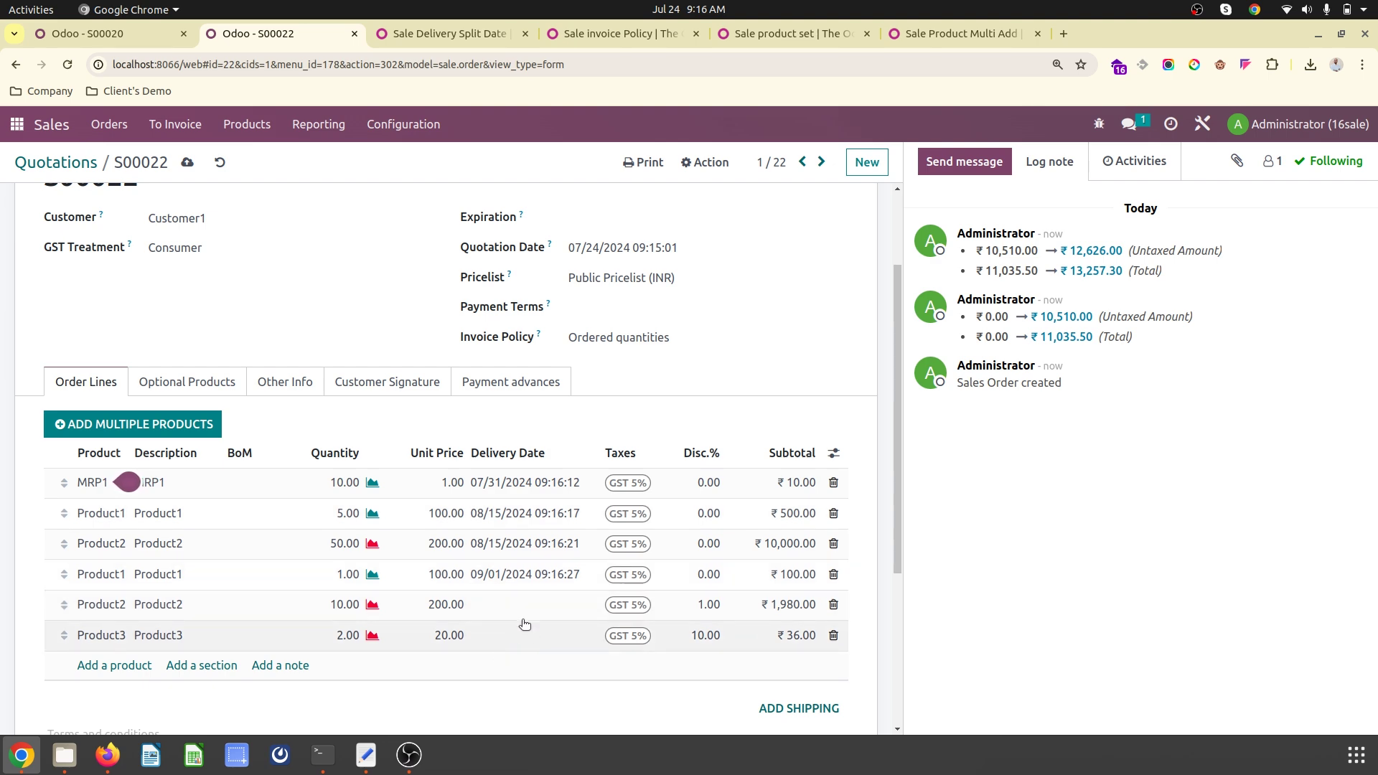
Confirm S00022 as a sales order and open its four delivery transfers
scroll(412, 415, "up", 2)
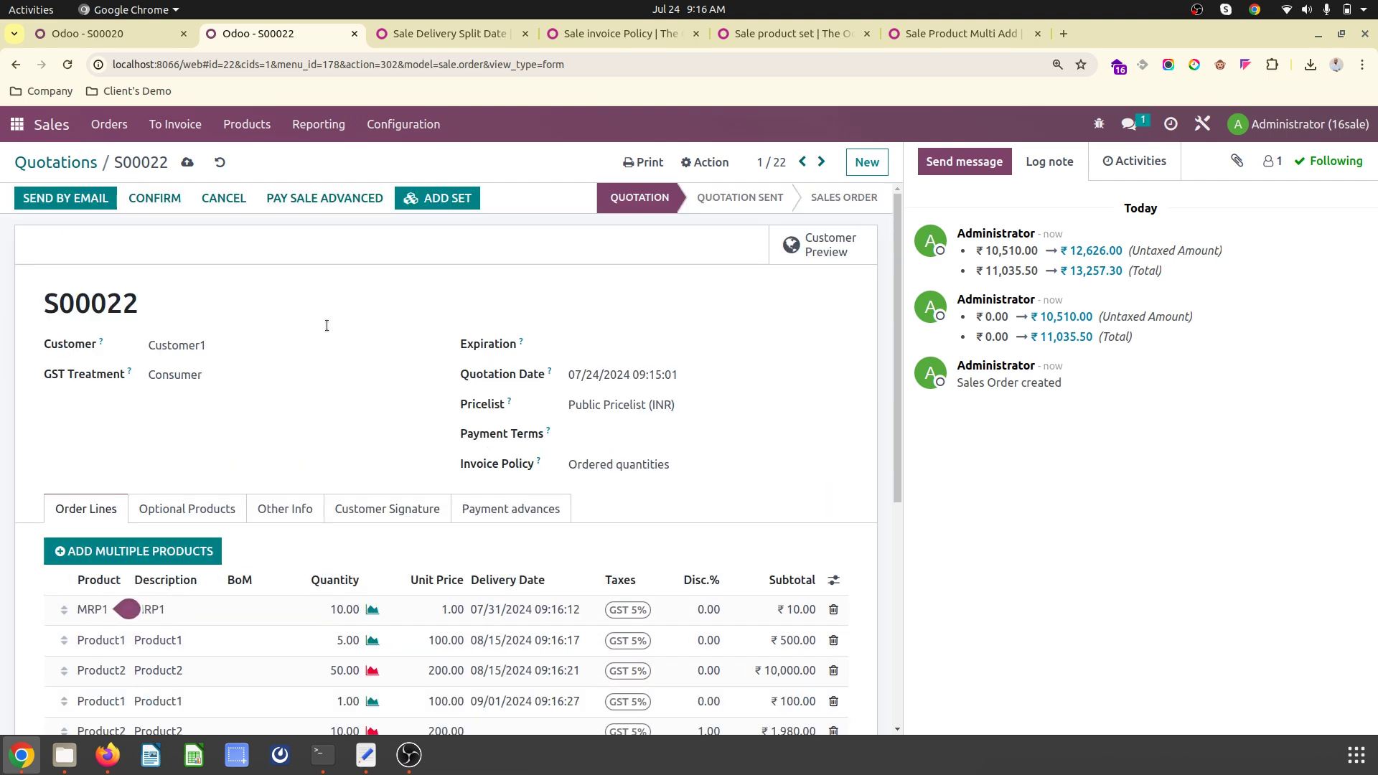
left_click(155, 200)
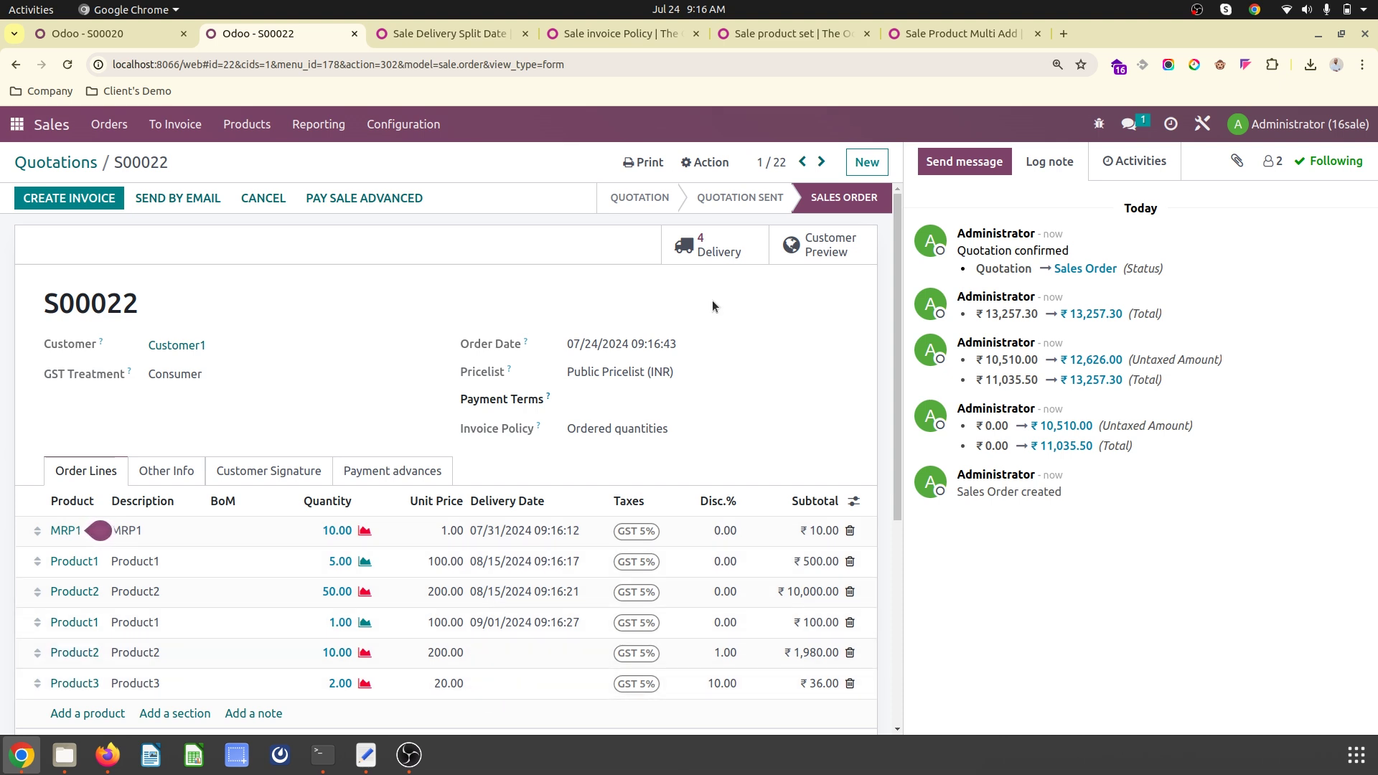
left_click(715, 243)
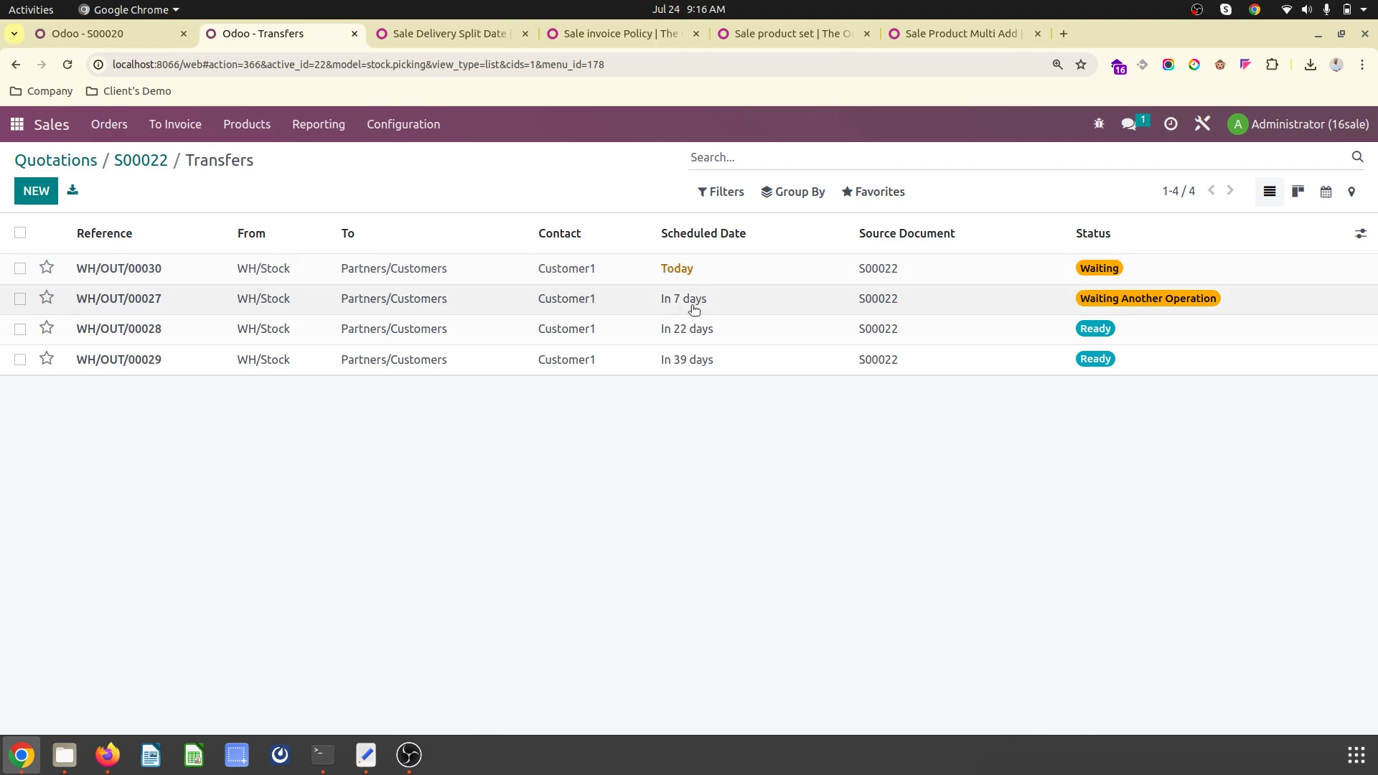
Check the products in transfer WH/OUT/00027, then return to the transfers list
mouse_move(697, 306)
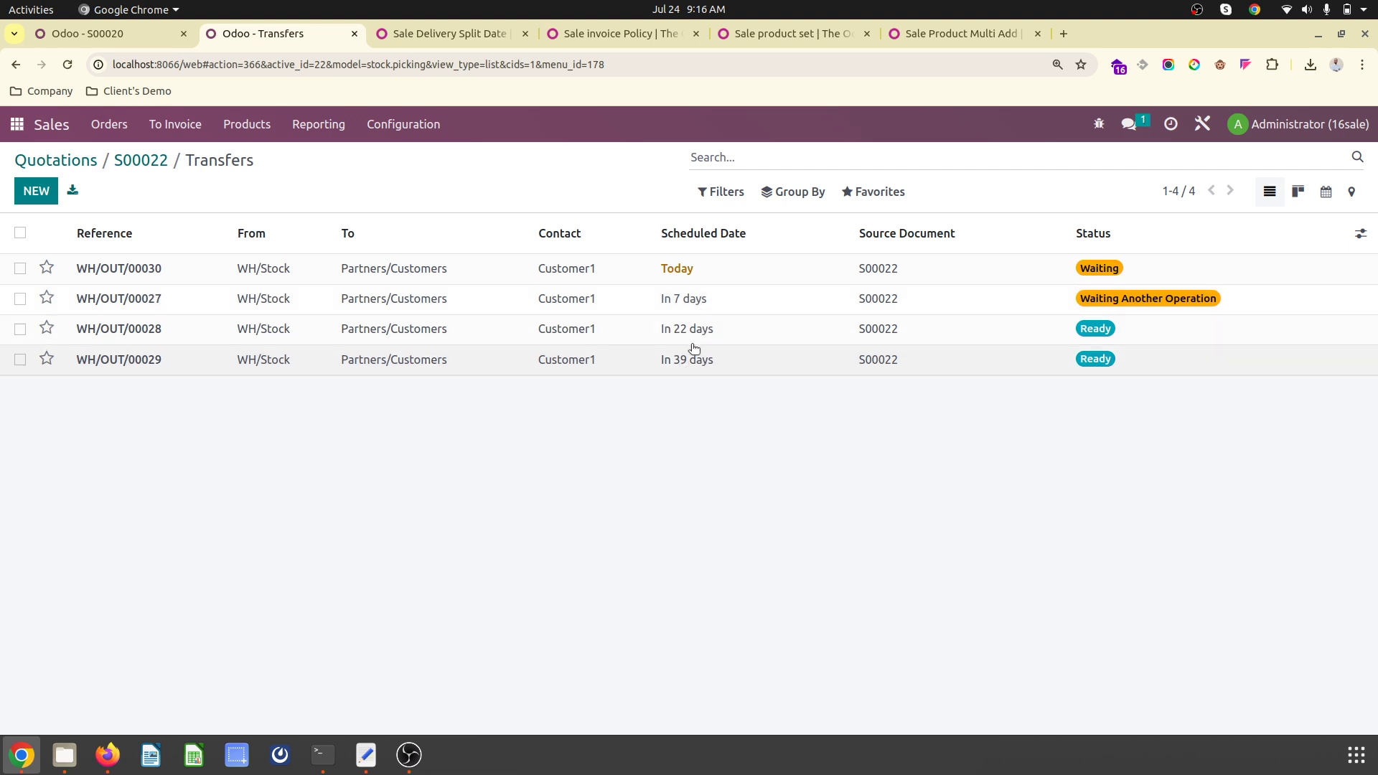
left_click(692, 301)
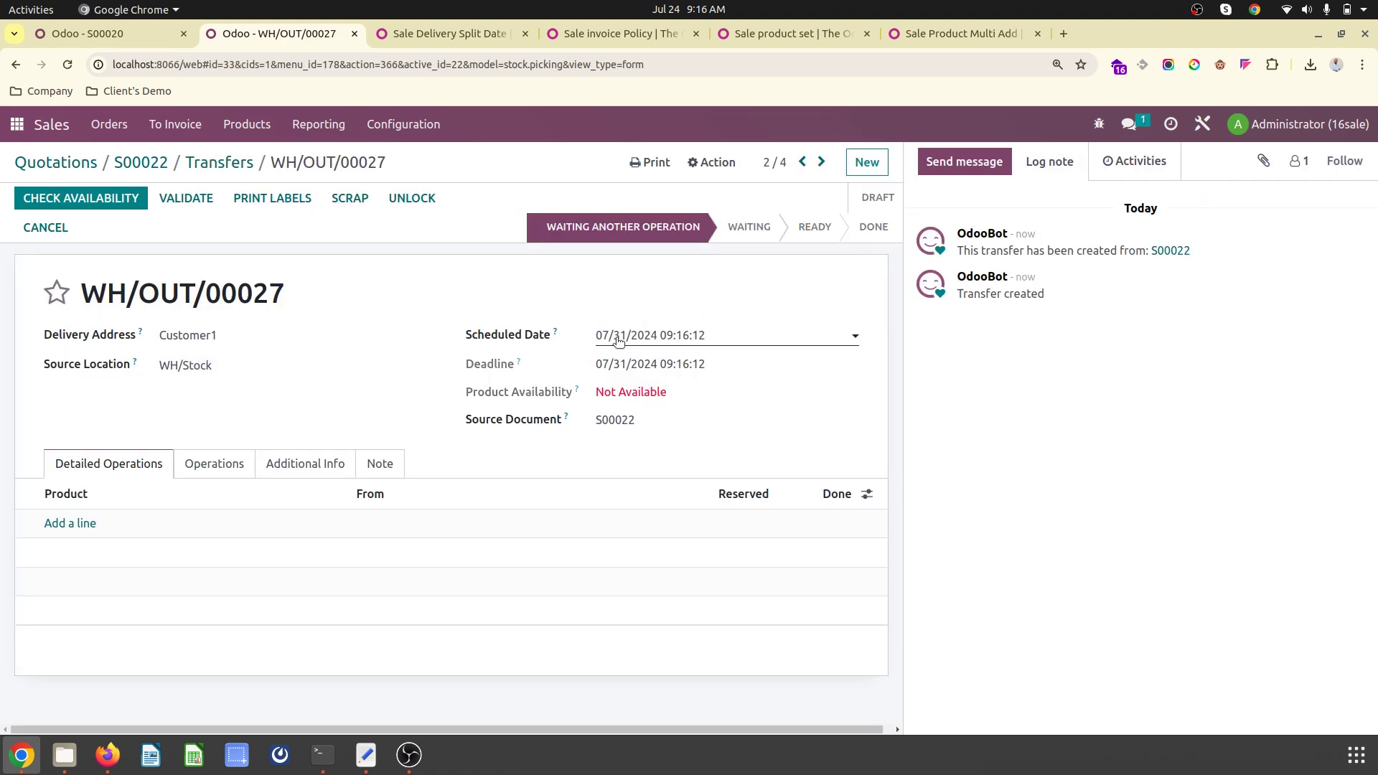
left_click(204, 471)
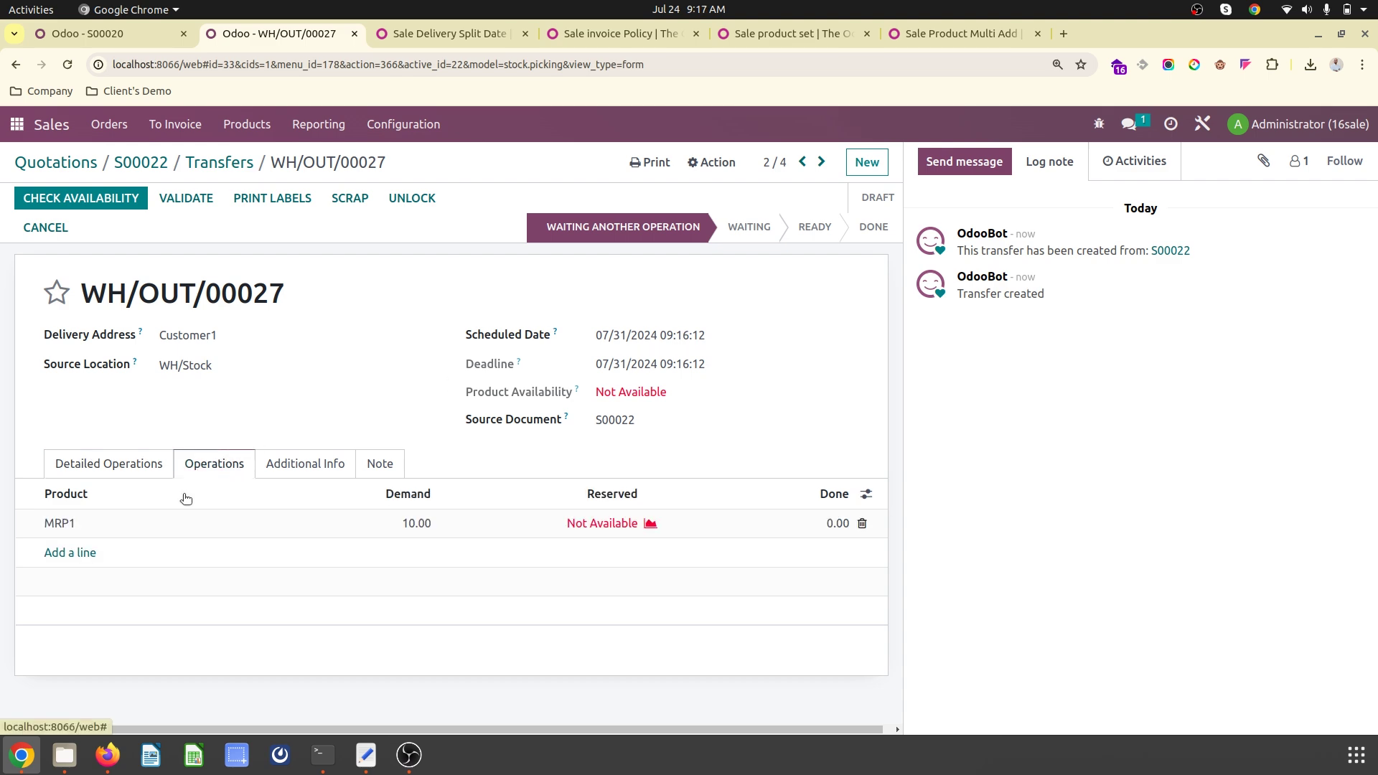
left_click(228, 164)
Review transfers WH/OUT/00028 and WH/OUT/00029, then return to sales order S00022
left_click(648, 323)
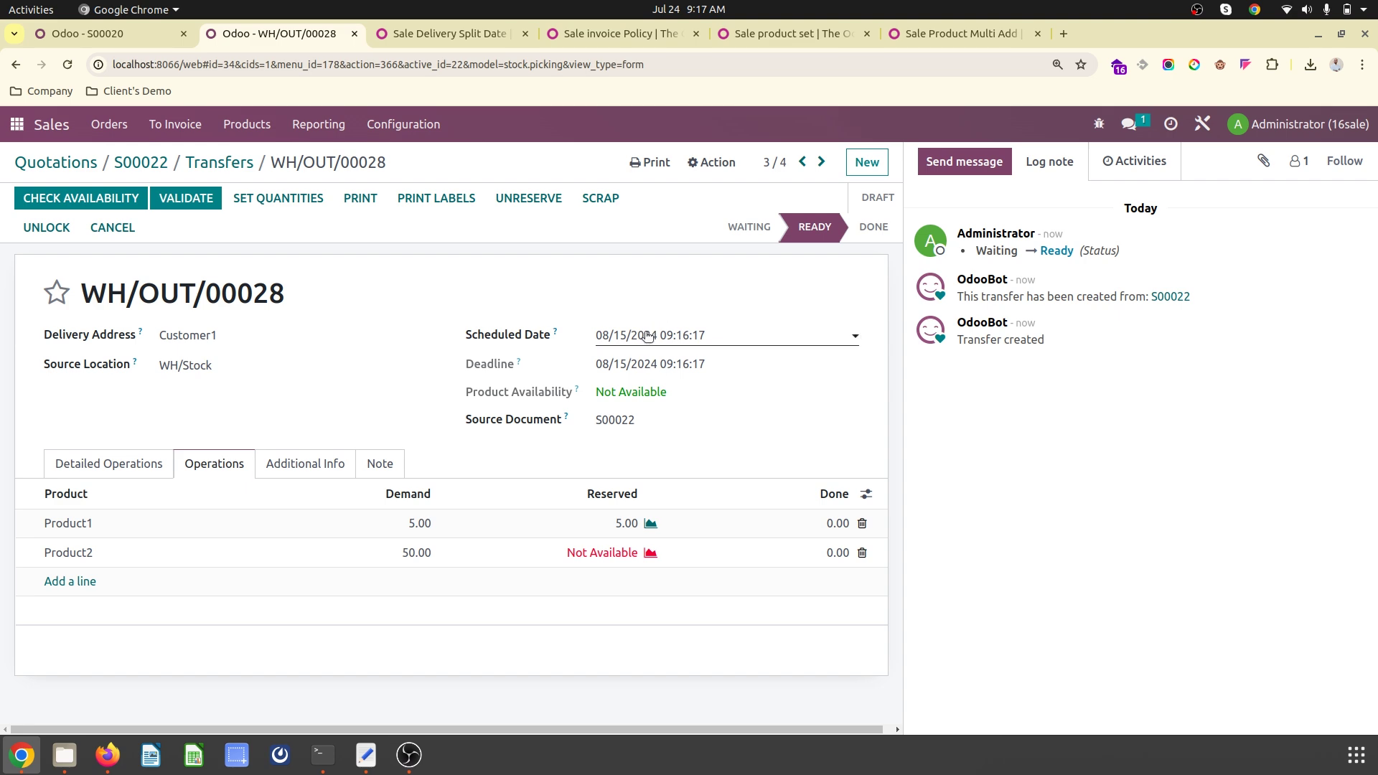
left_click(821, 161)
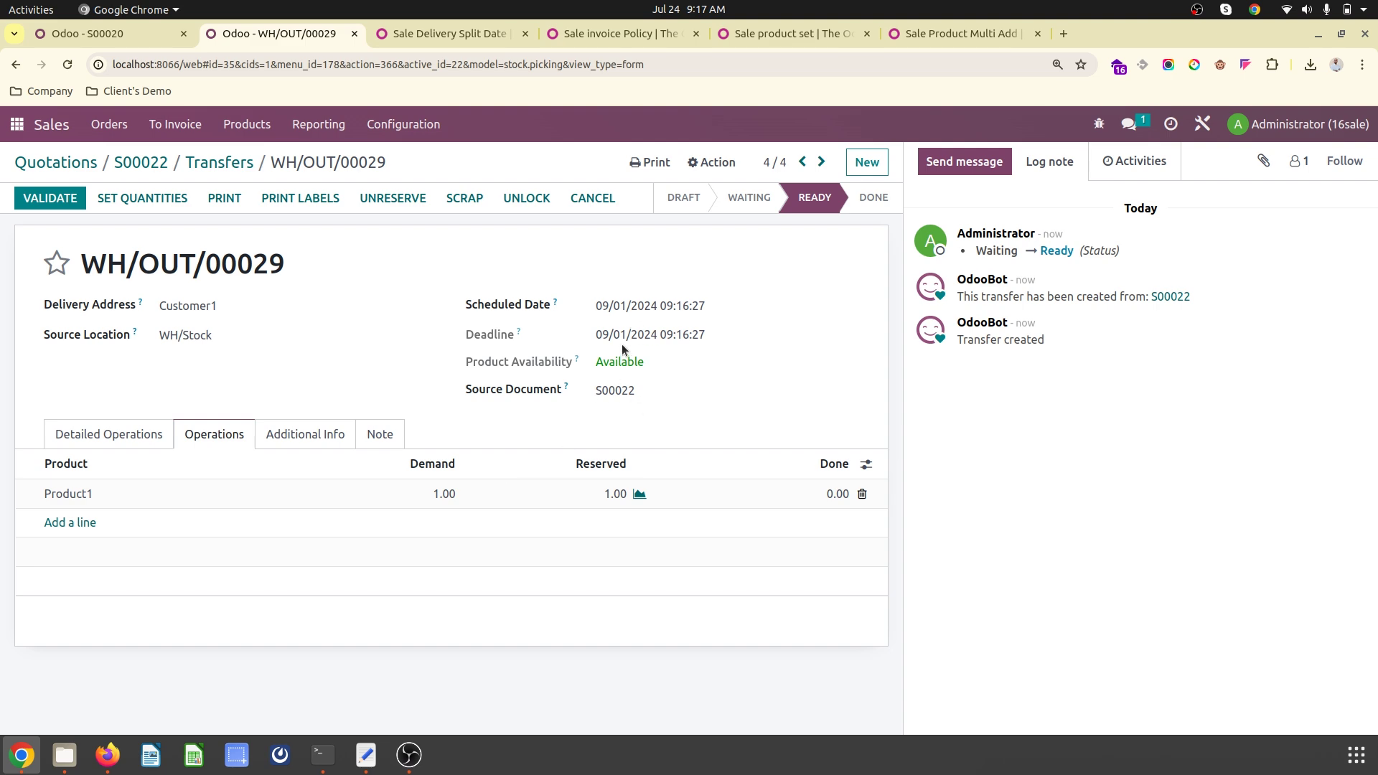
left_click(202, 163)
left_click(141, 163)
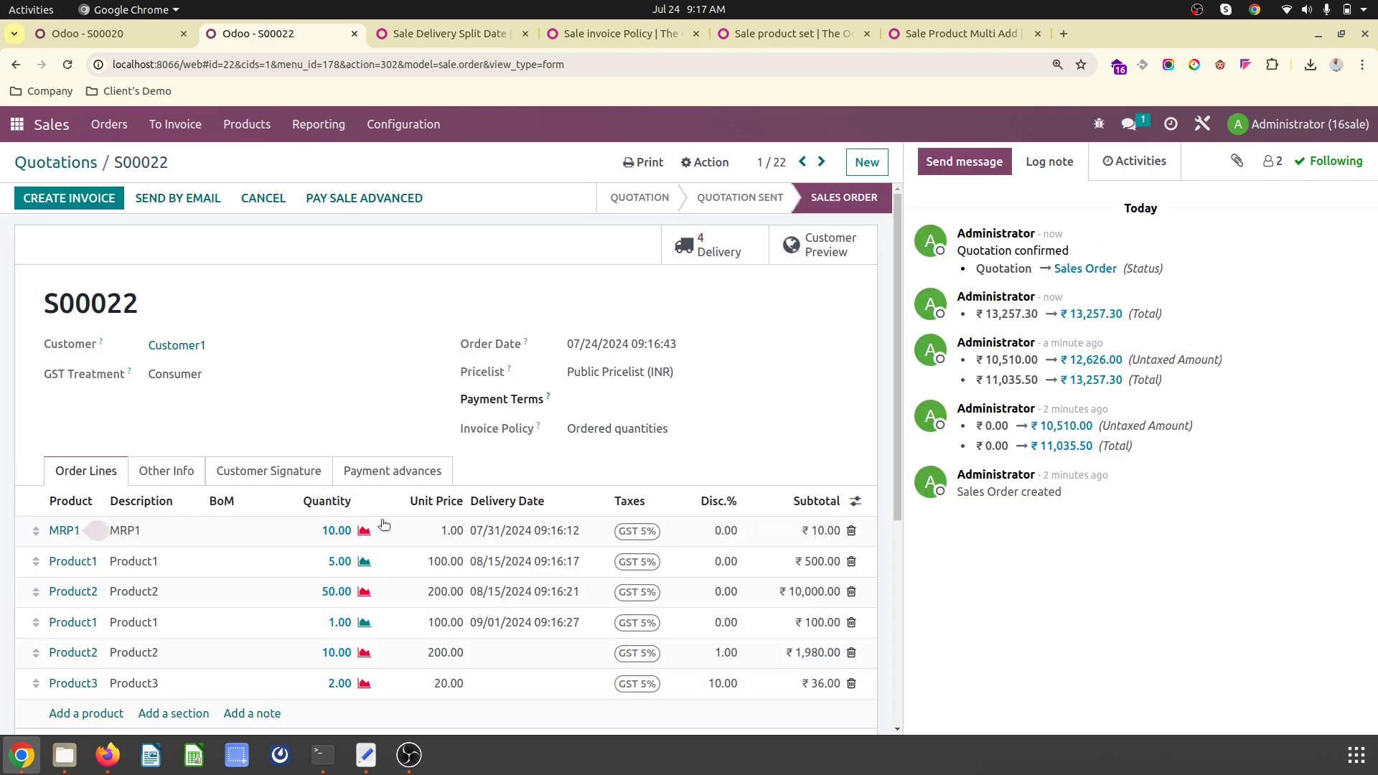
left_click(474, 33)
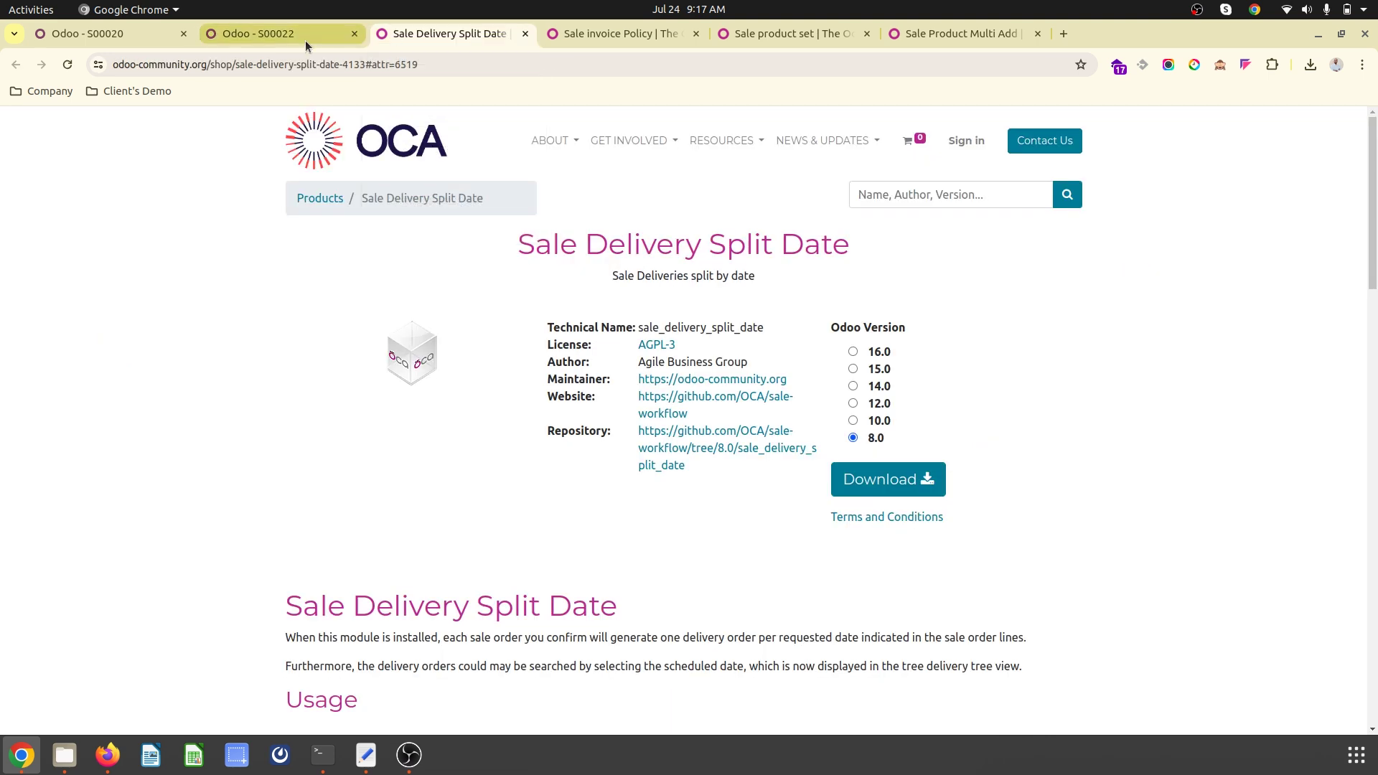
left_click(471, 37)
left_click(631, 35)
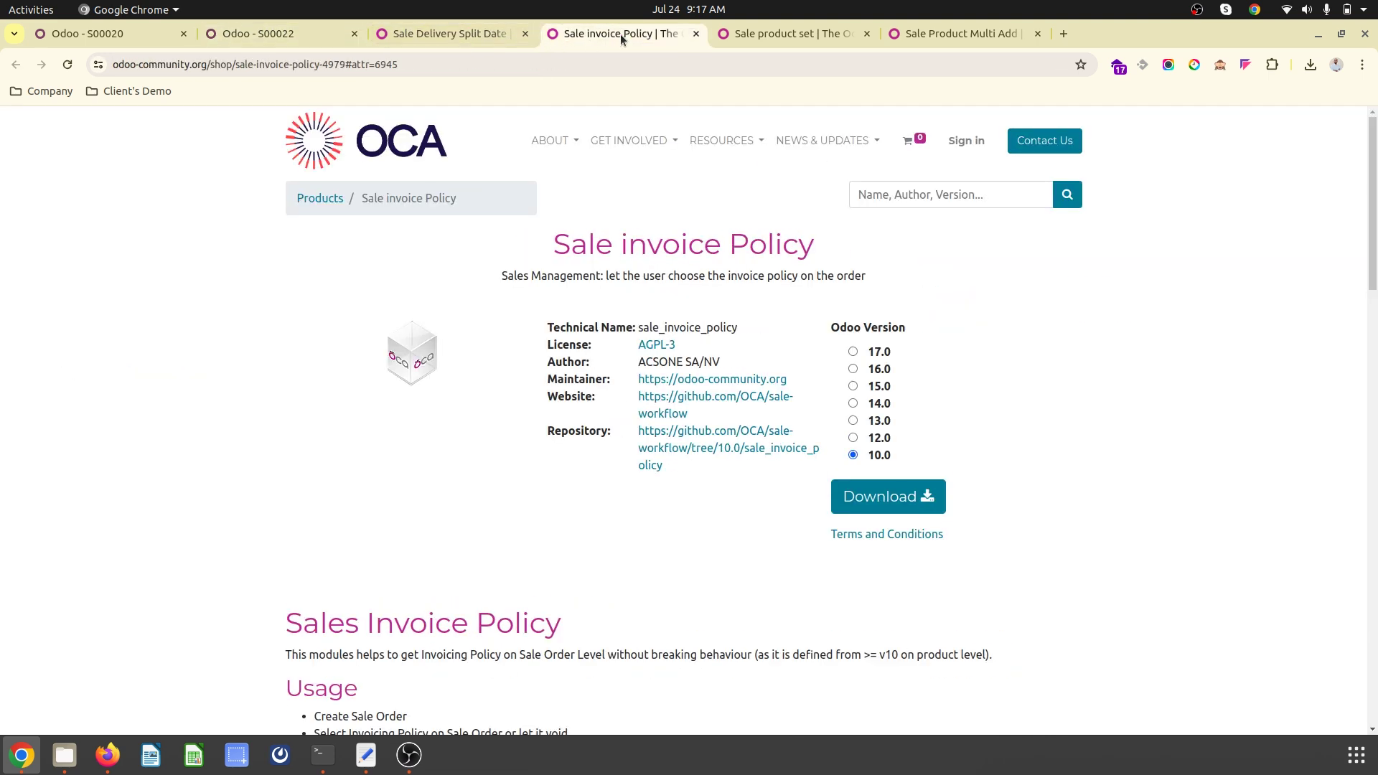
left_click(797, 36)
left_click(919, 36)
left_click(291, 36)
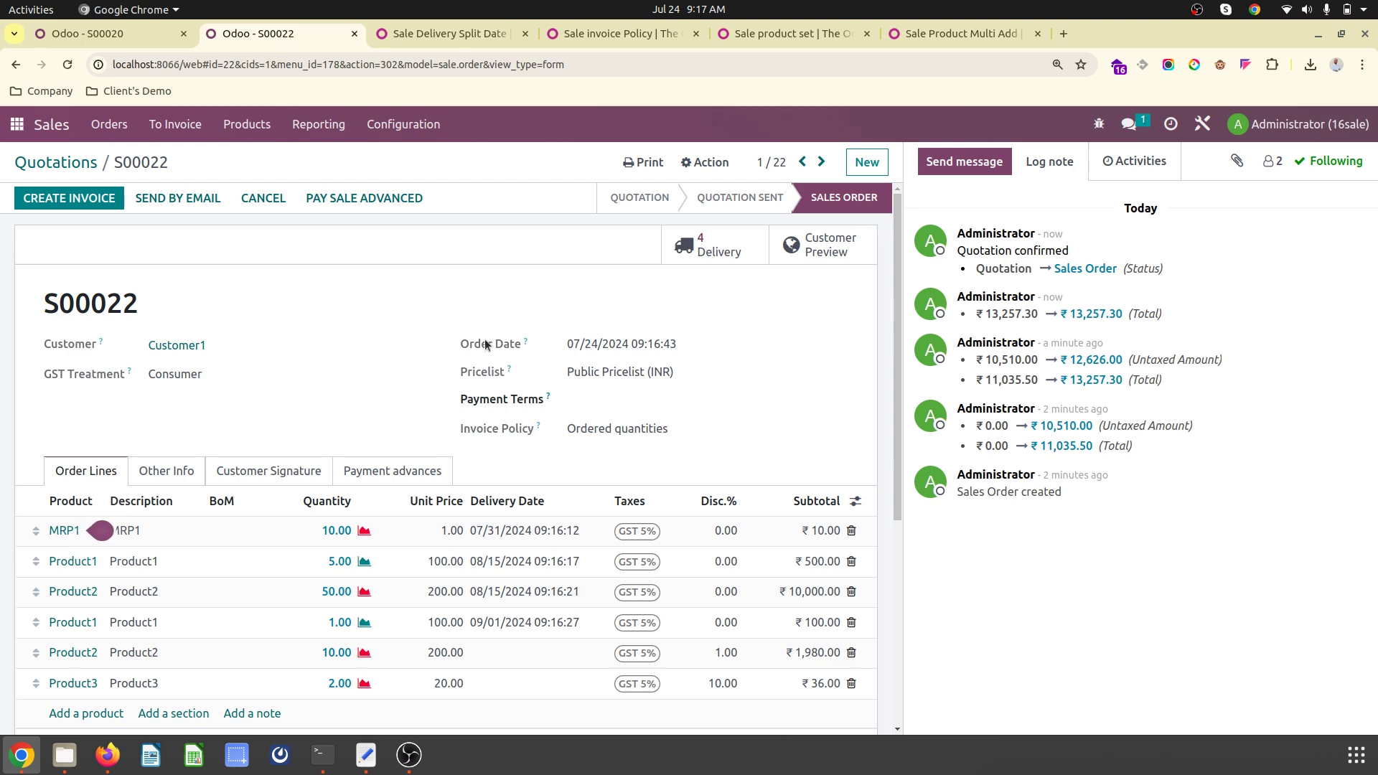
left_click(503, 36)
left_click(616, 34)
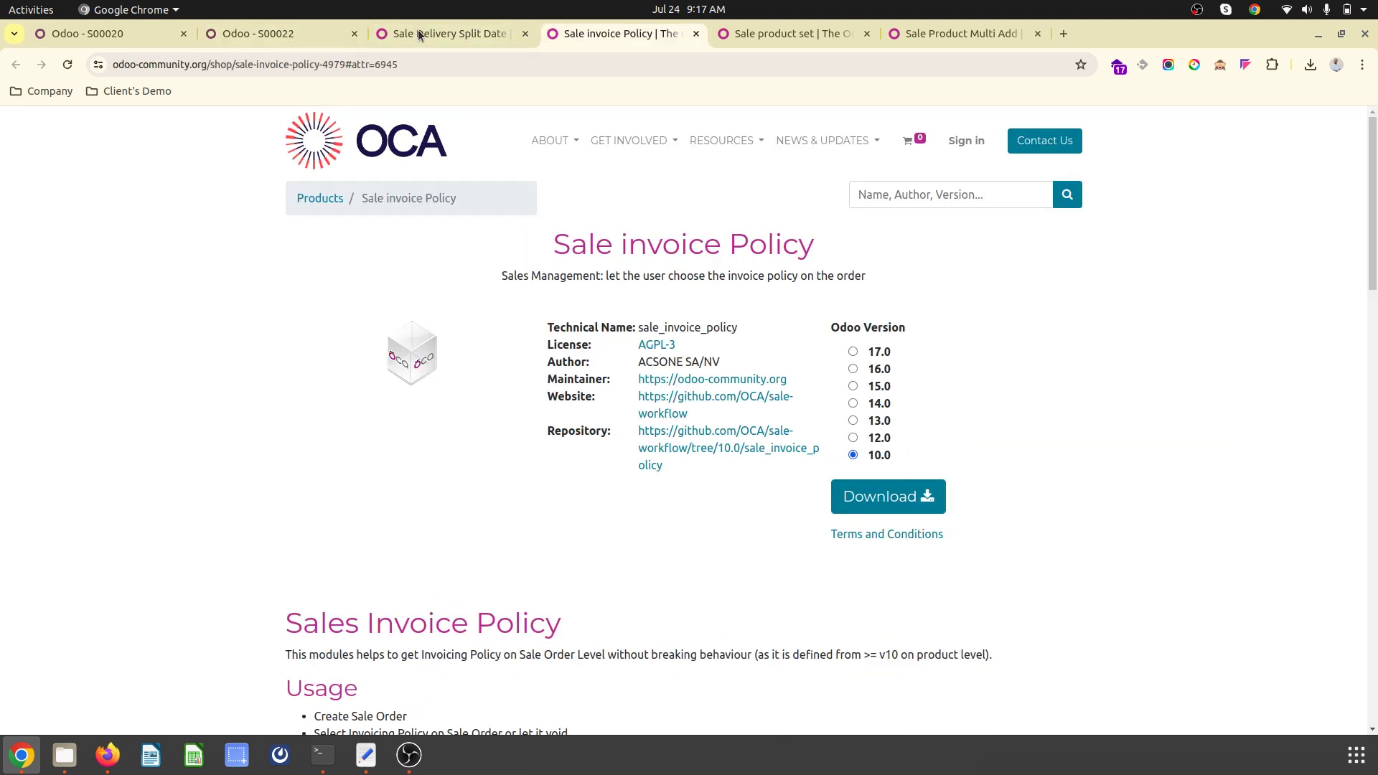
left_click(280, 36)
left_click(514, 41)
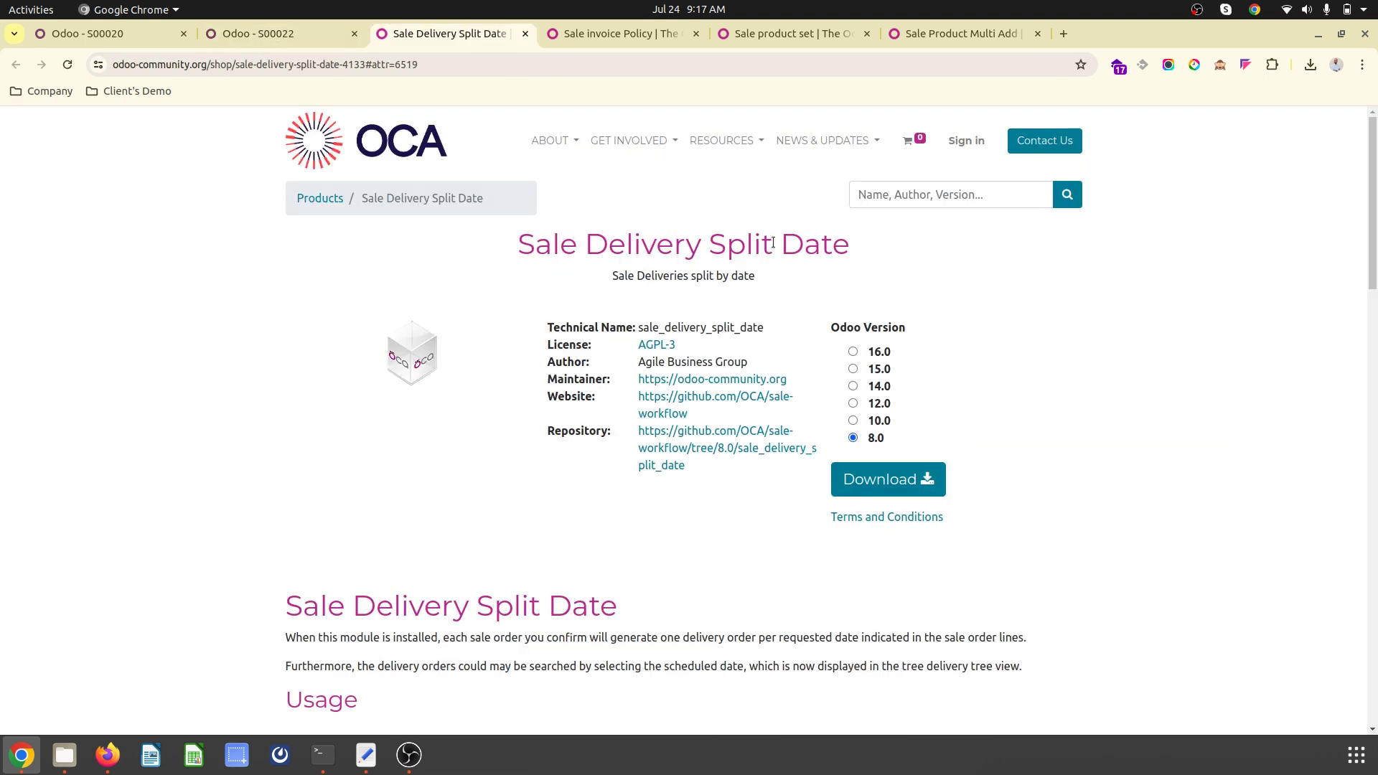
left_click(650, 37)
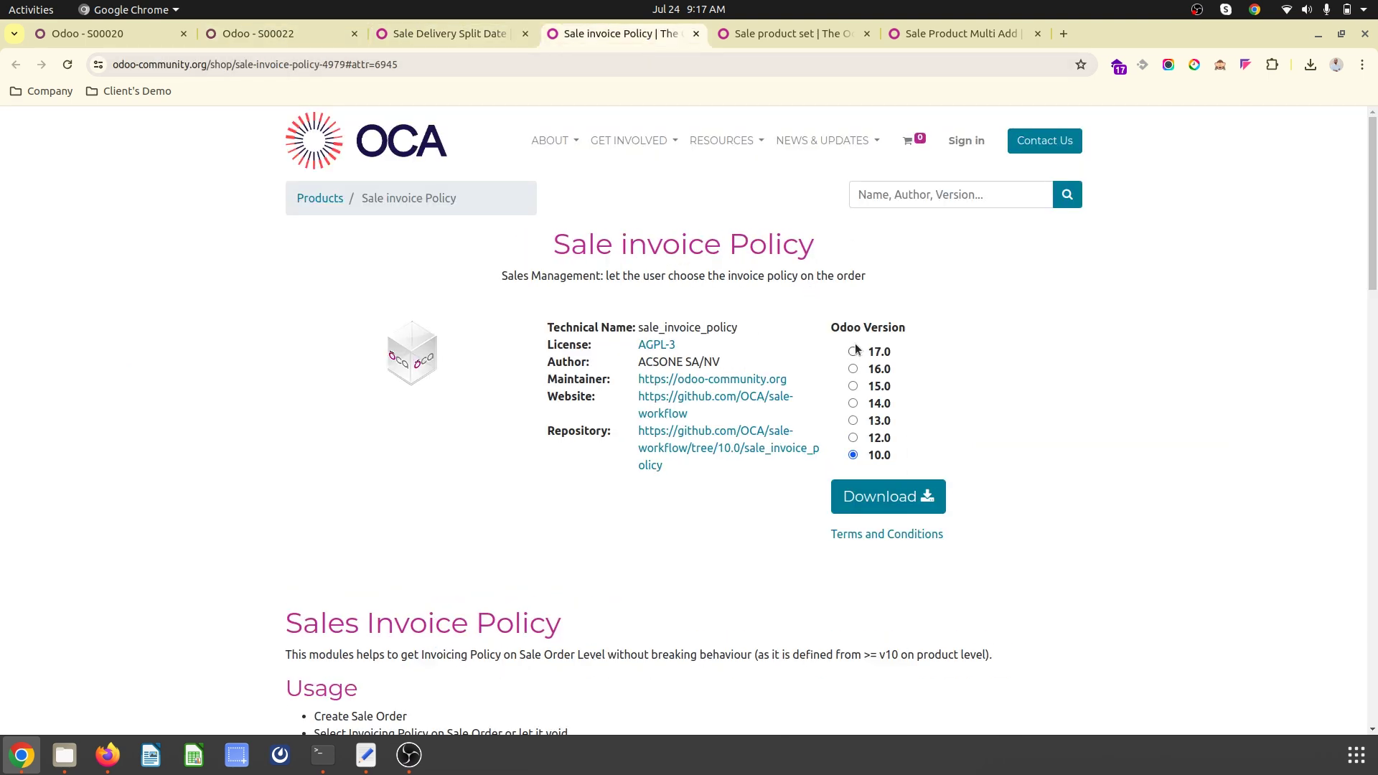
left_click(786, 34)
left_click(958, 34)
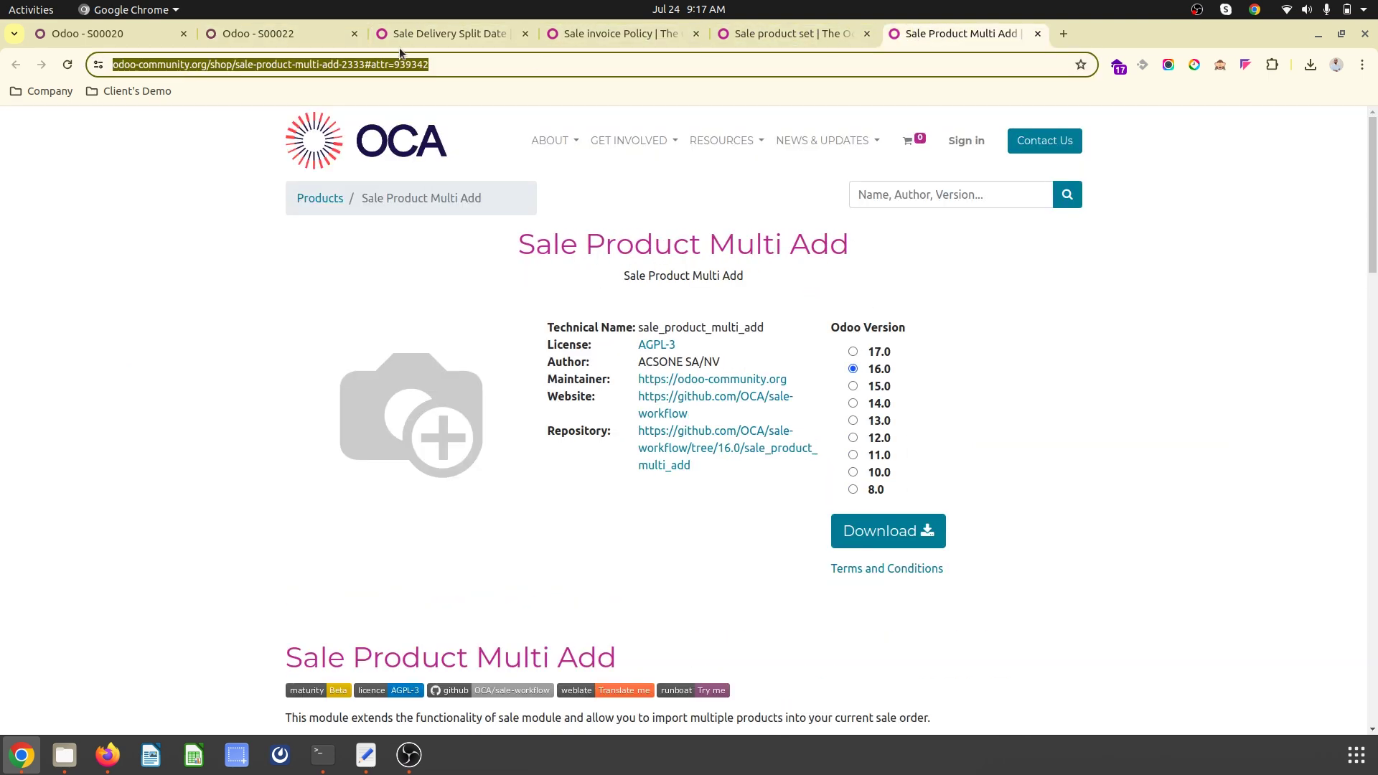
left_click(326, 34)
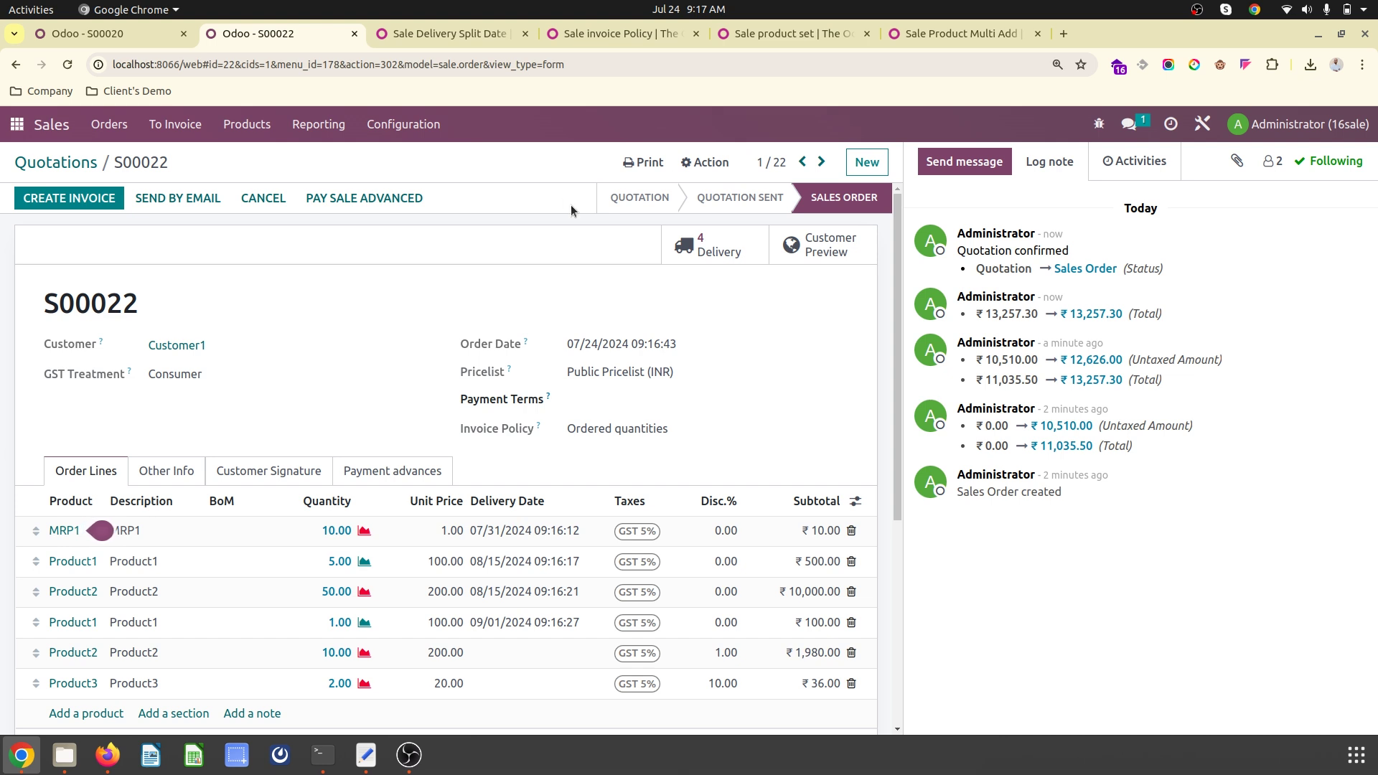